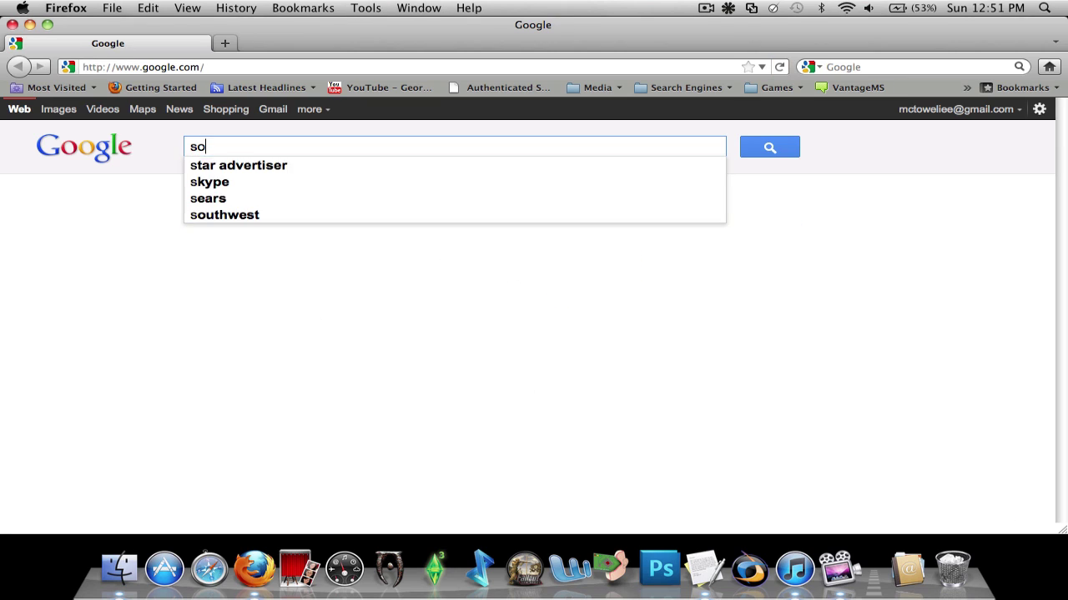
# - Download Soundflower-1.5.2.dmg from MacUpdate in Firefox and open the disk image
pyautogui.press('Return')
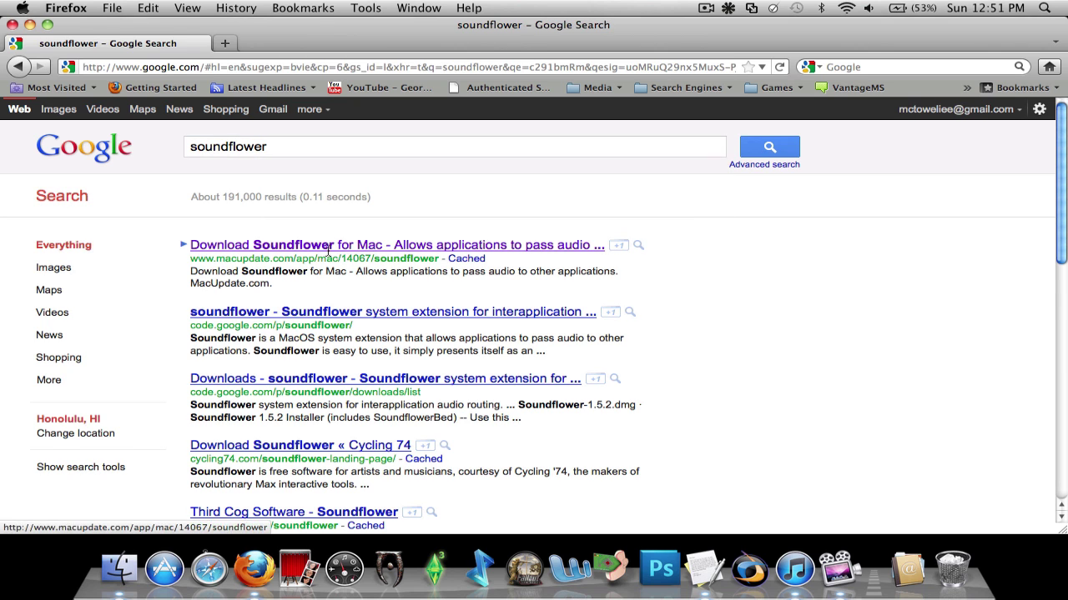
pyautogui.click(275, 250)
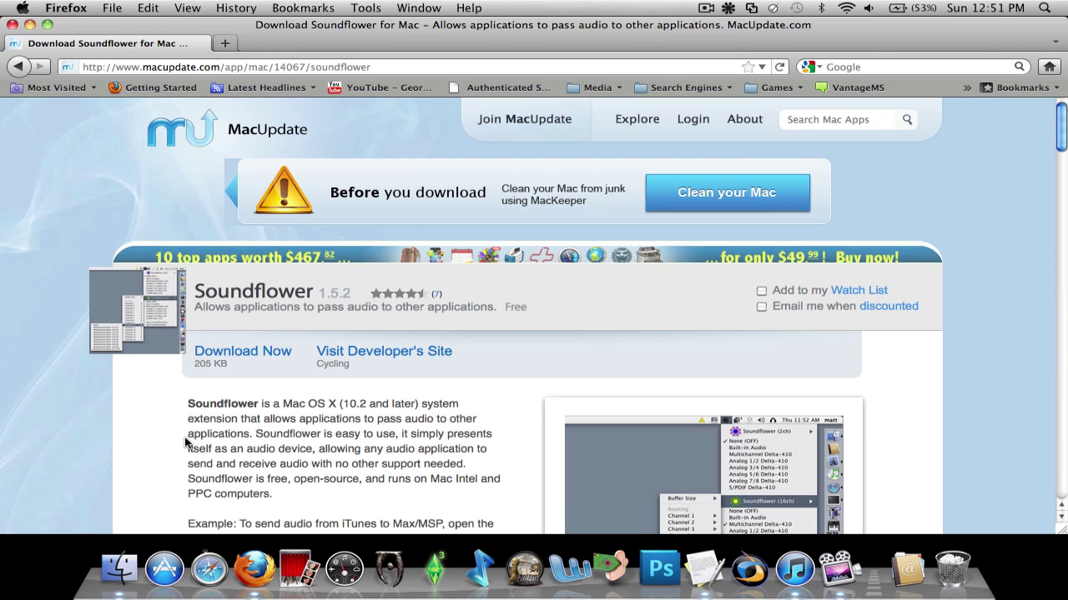
pyautogui.click(221, 352)
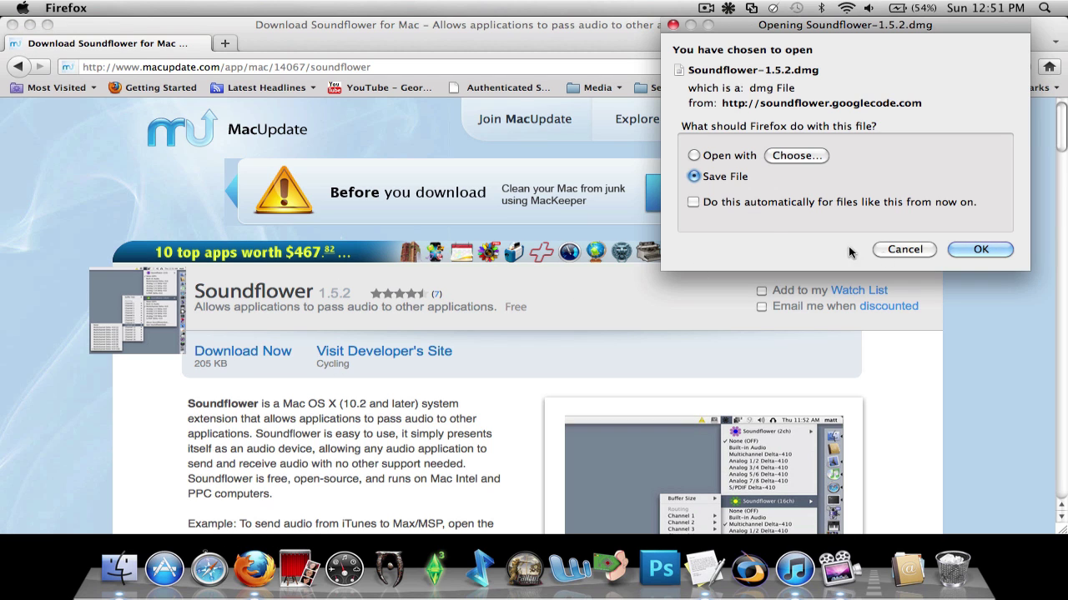
pyautogui.press('Return')
pyautogui.doubleClick(493, 217)
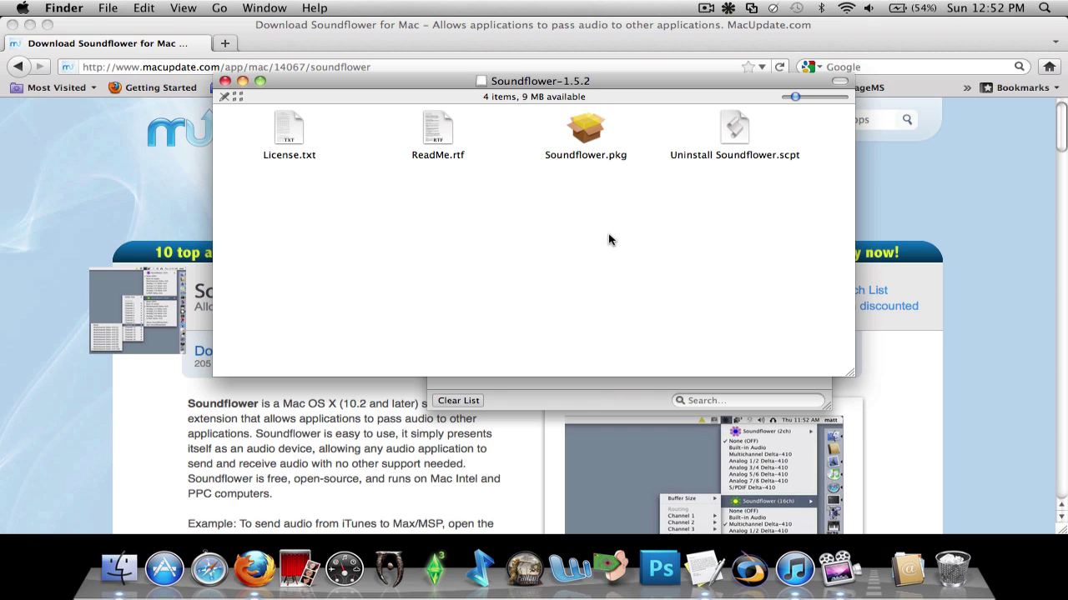
# - Close the disk image, Downloads and Firefox windows and open System Preferences' Sound pane
pyautogui.click(228, 82)
pyautogui.click(437, 182)
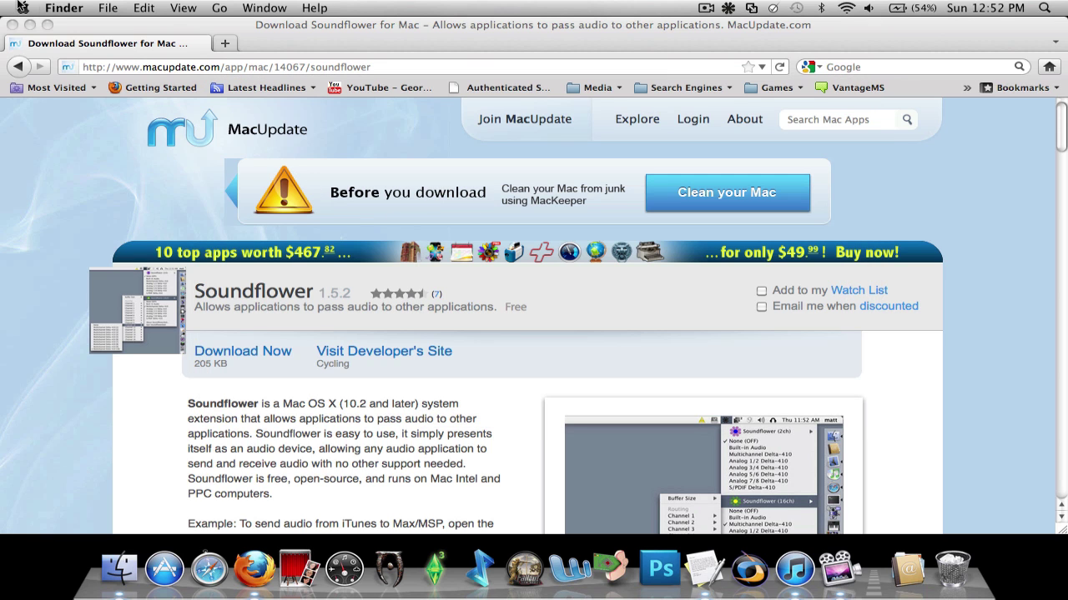
pyautogui.click(12, 25)
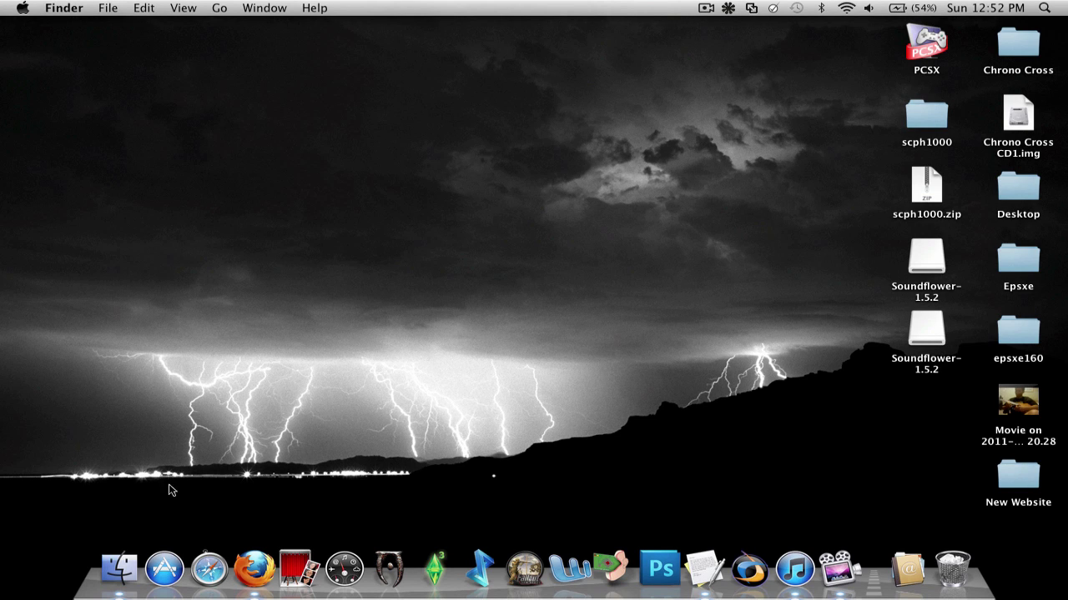
pyautogui.click(23, 8)
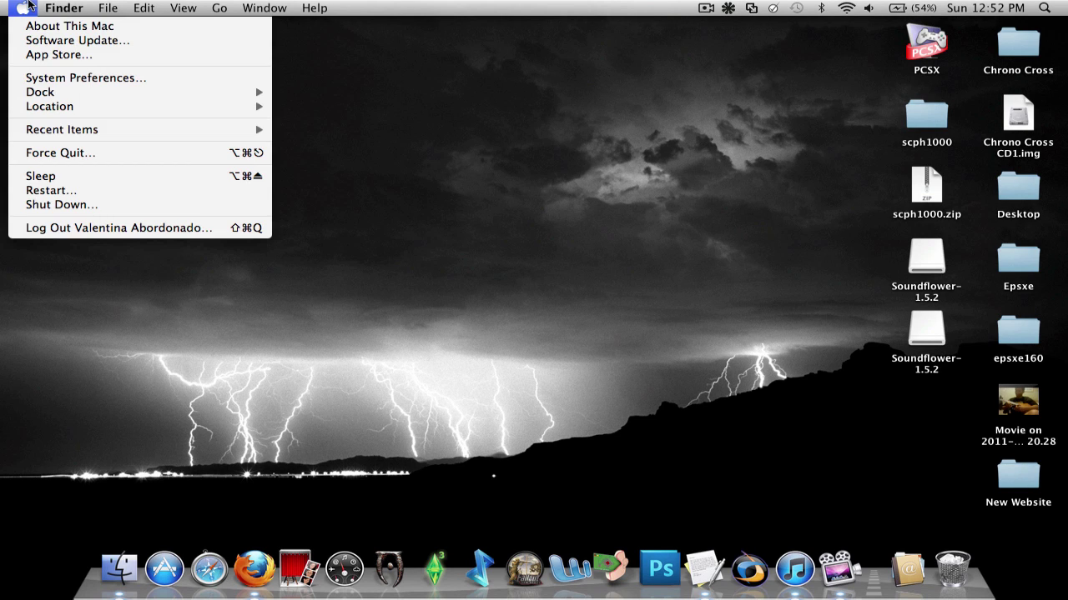
pyautogui.click(60, 78)
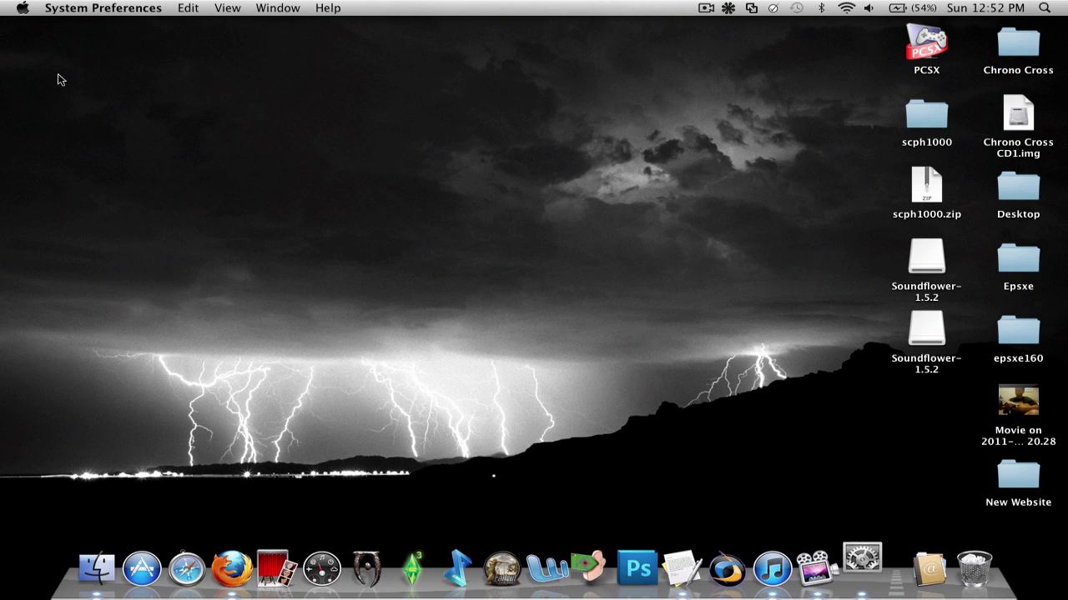
pyautogui.click(885, 308)
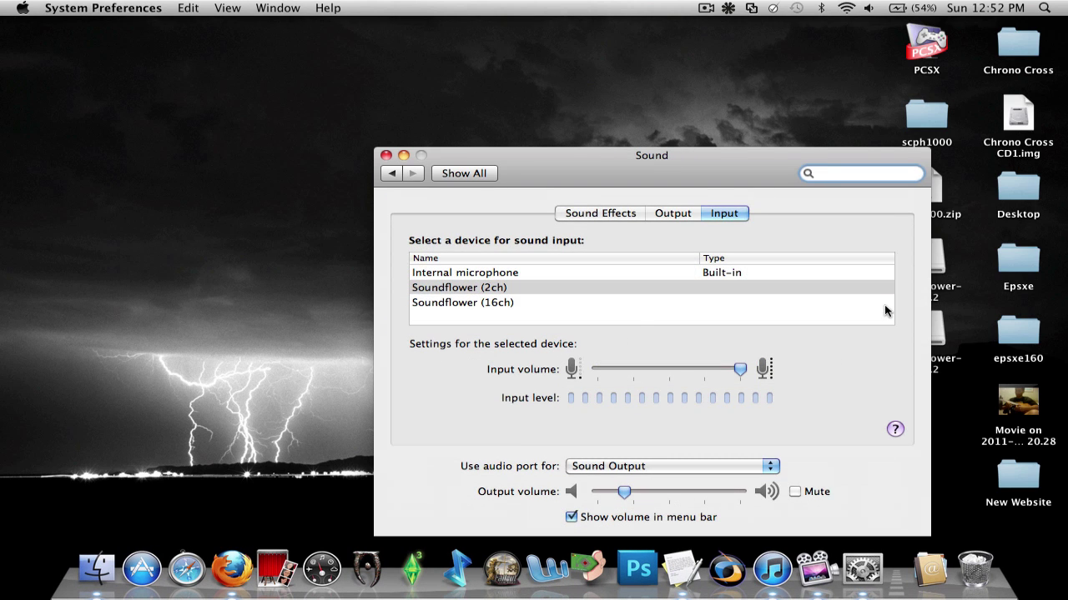
# - Select Soundflower (2ch) as the sound input device, check the output devices, then close Sound
pyautogui.click(417, 288)
pyautogui.click(430, 304)
pyautogui.click(442, 288)
pyautogui.click(670, 215)
pyautogui.click(724, 214)
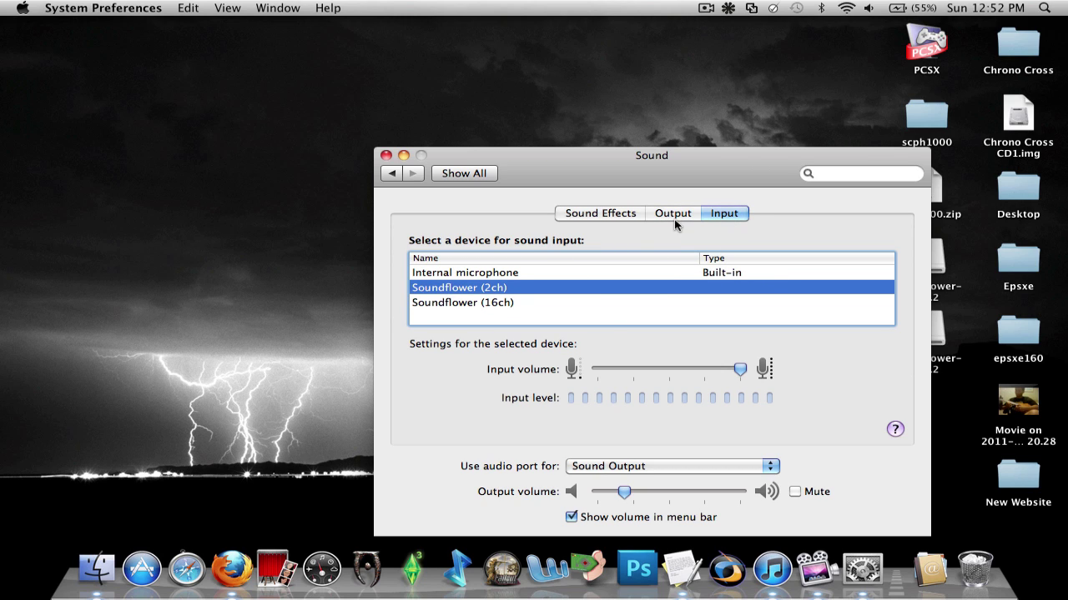
pyautogui.click(458, 302)
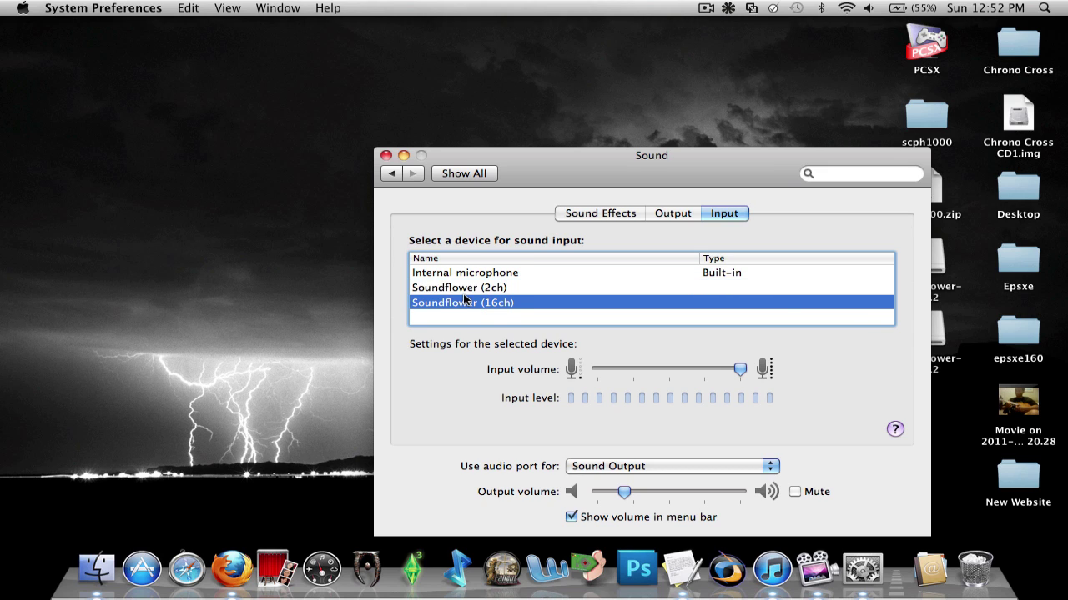
pyautogui.click(464, 291)
pyautogui.click(660, 216)
pyautogui.click(696, 217)
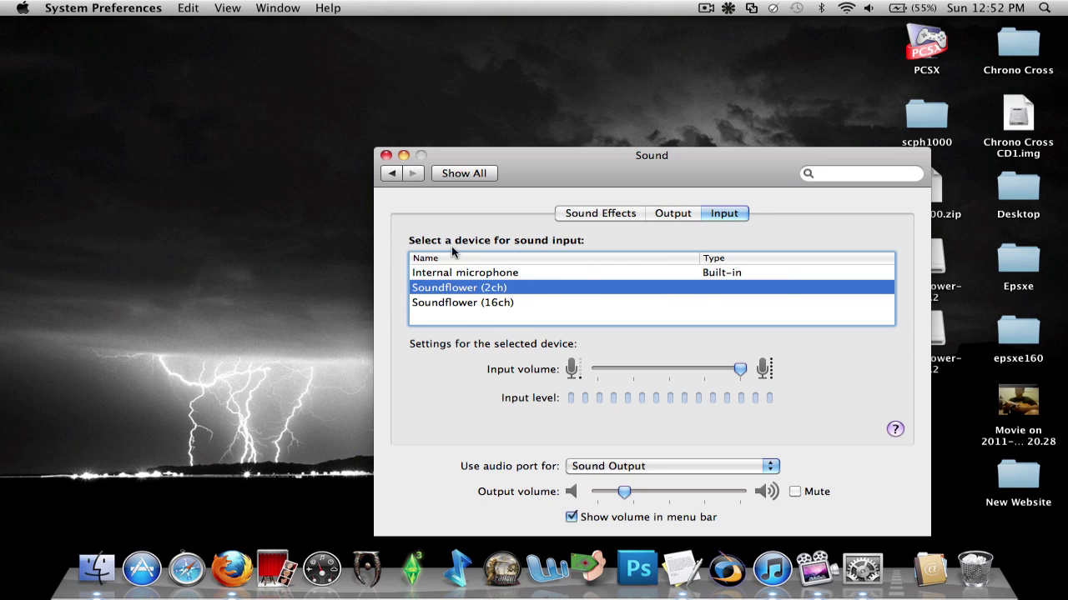
pyautogui.click(676, 215)
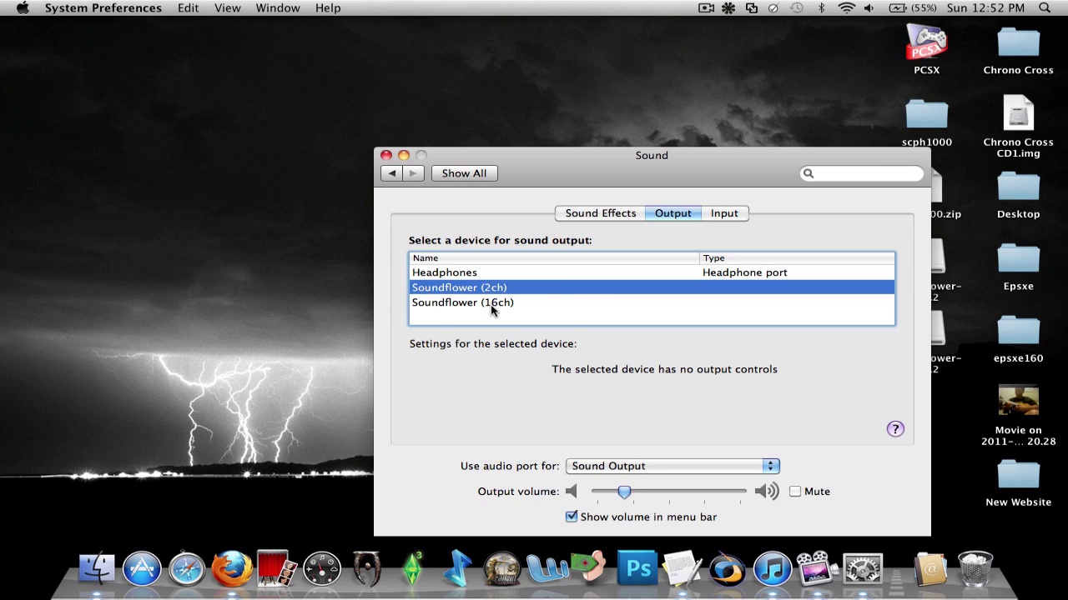
pyautogui.click(717, 215)
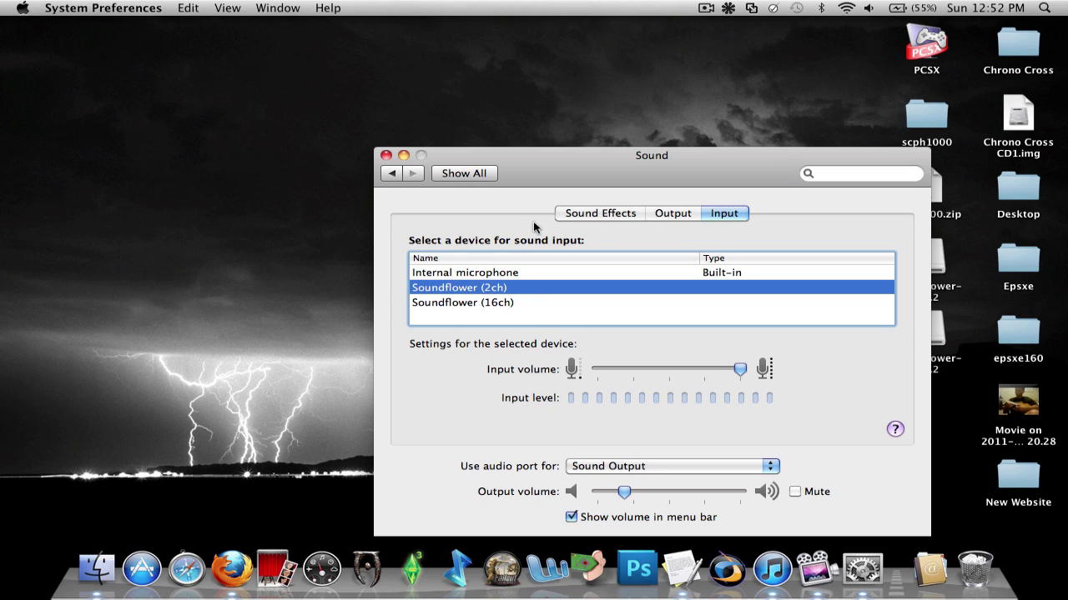
pyautogui.click(388, 155)
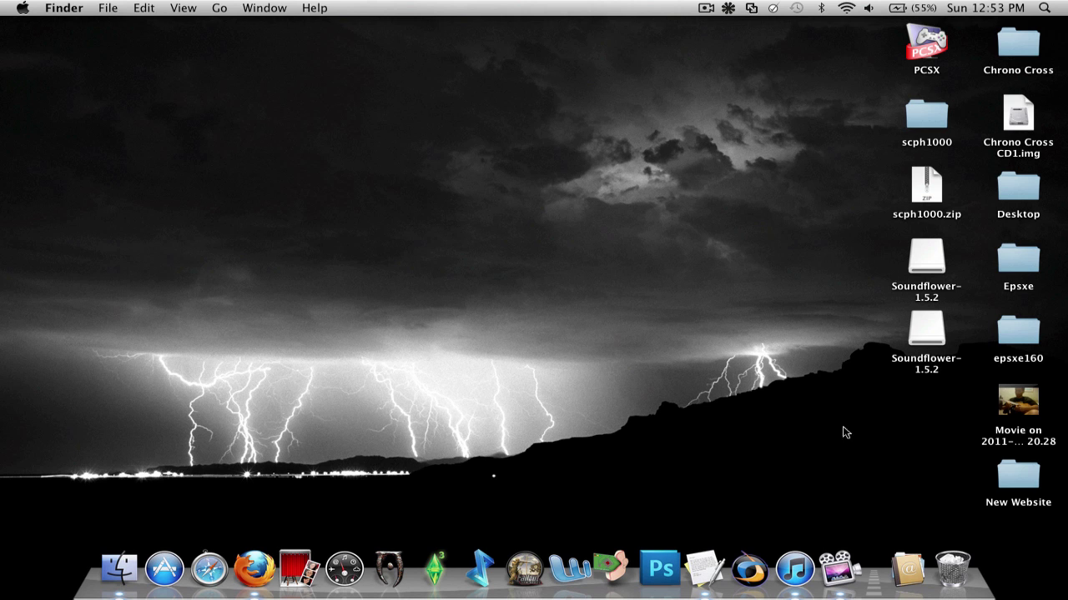
# - Launch Soundflowerbed from Applications > Soundflower and route Soundflower (2ch) to Built-in Output
pyautogui.click(907, 569)
pyautogui.scroll(-10, 735, 296)
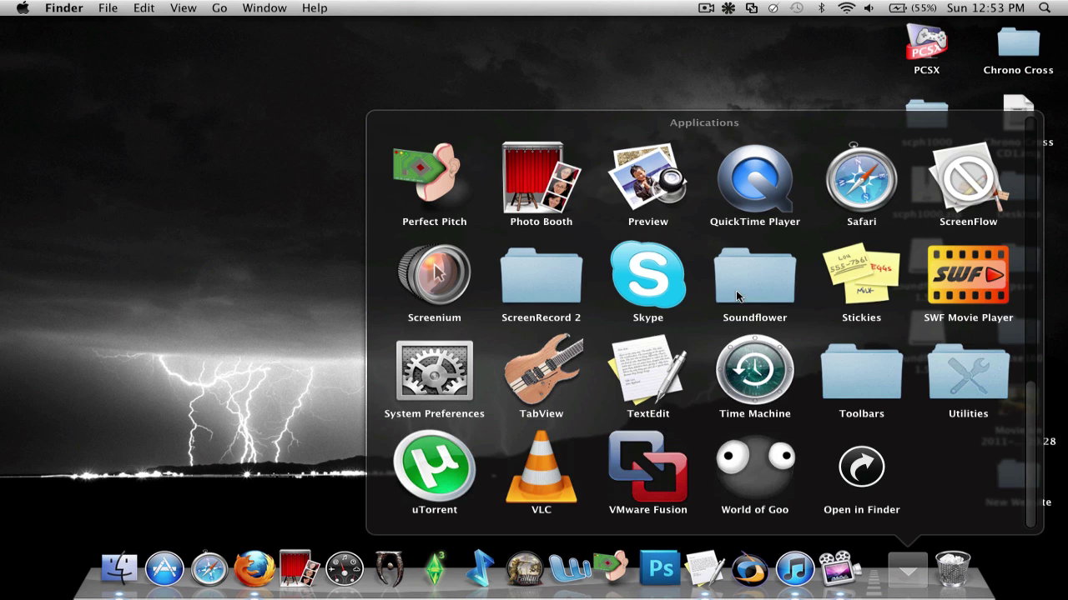
pyautogui.click(760, 310)
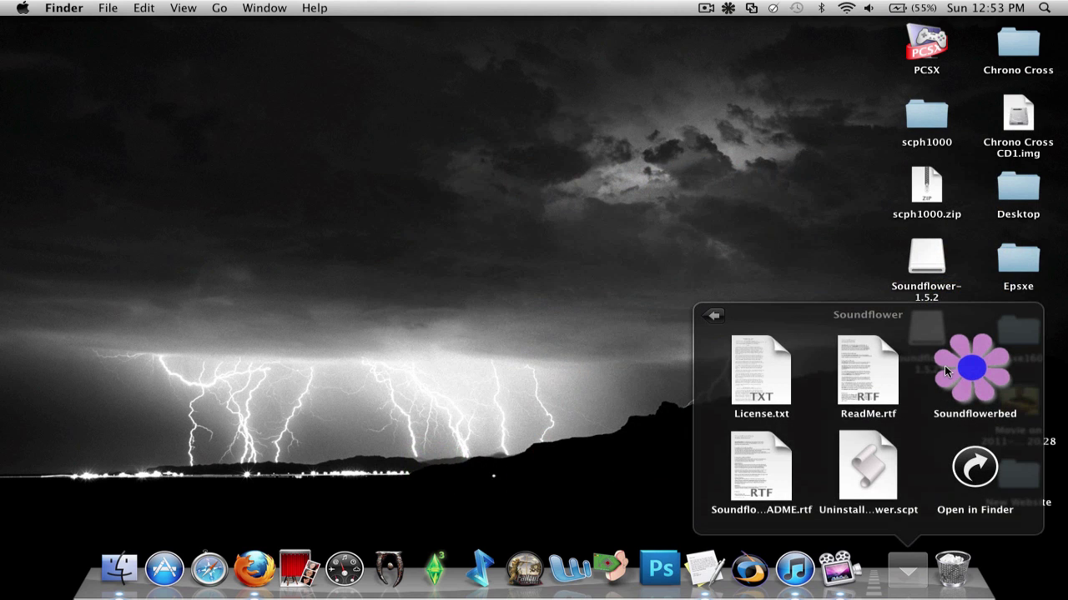
pyautogui.click(983, 364)
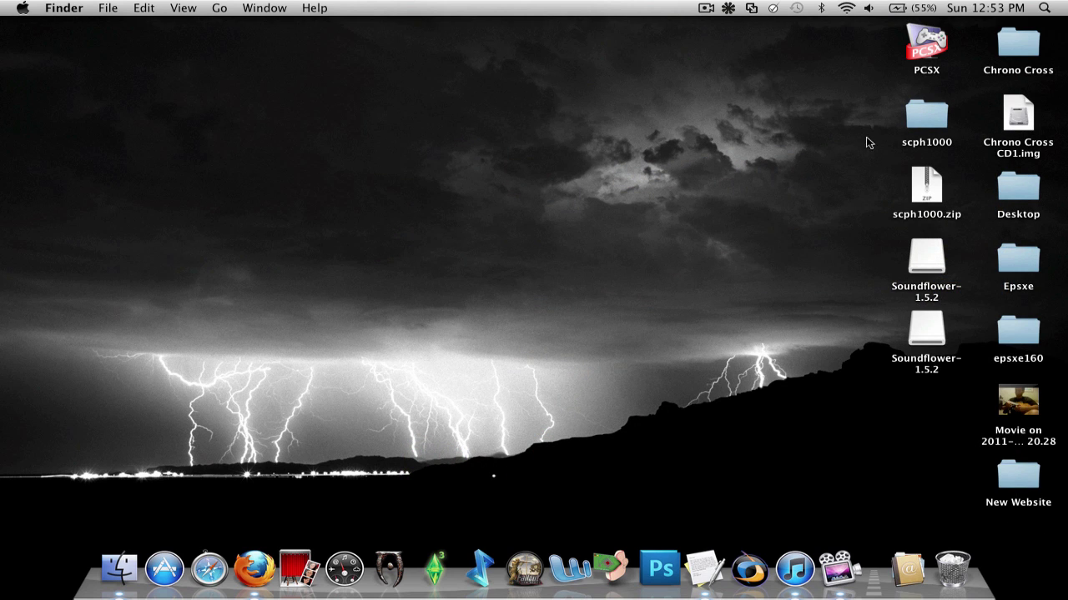
pyautogui.click(727, 13)
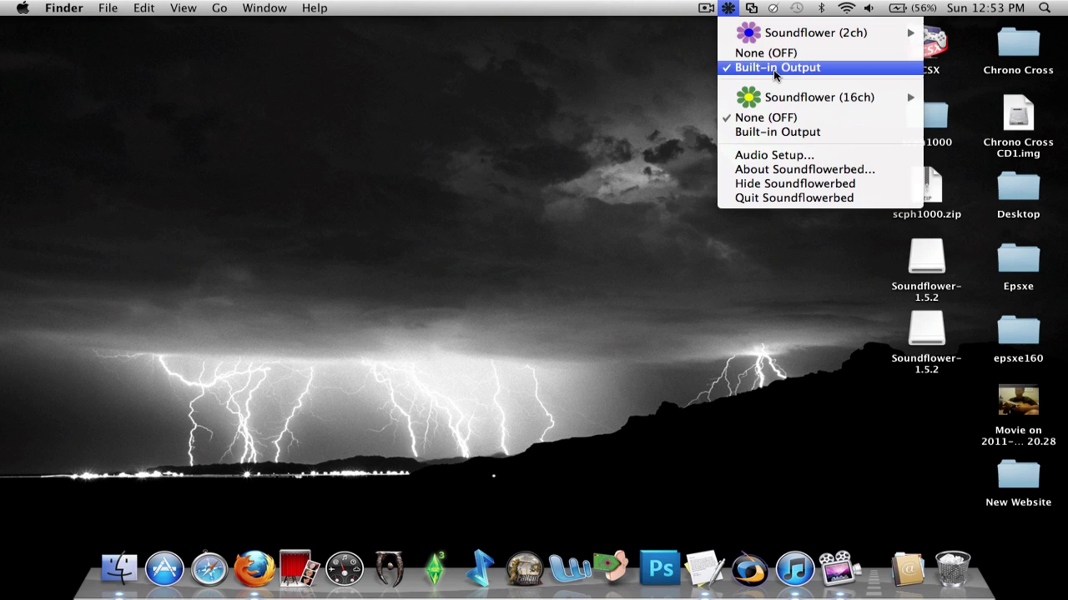
pyautogui.click(728, 8)
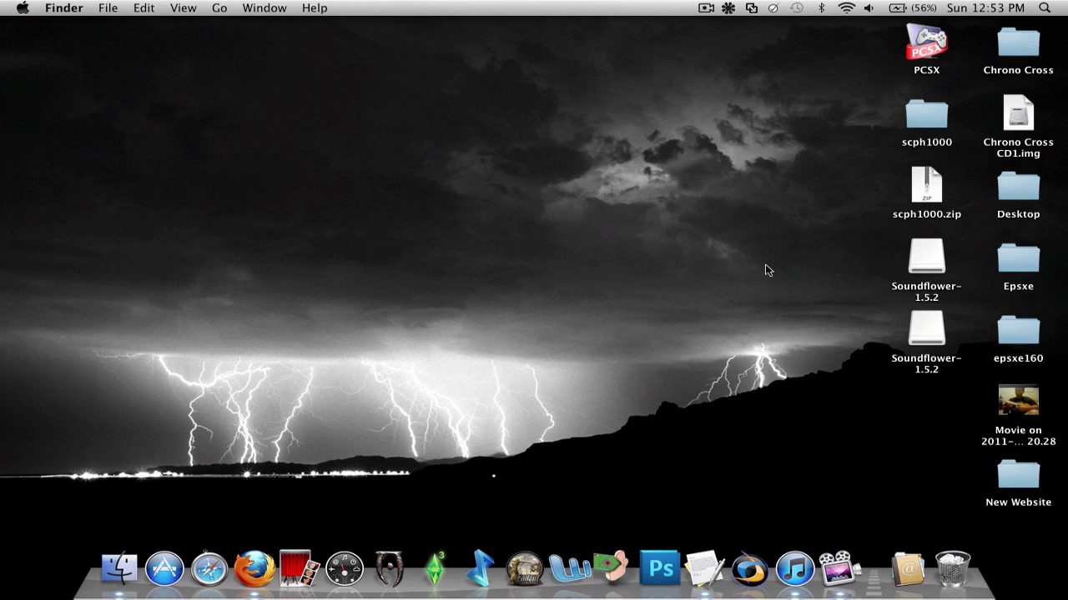
# - Play 'Hawaiian – Braddah Iz – Hene Hene' in iTunes and lower the volume slightly
pyautogui.click(783, 567)
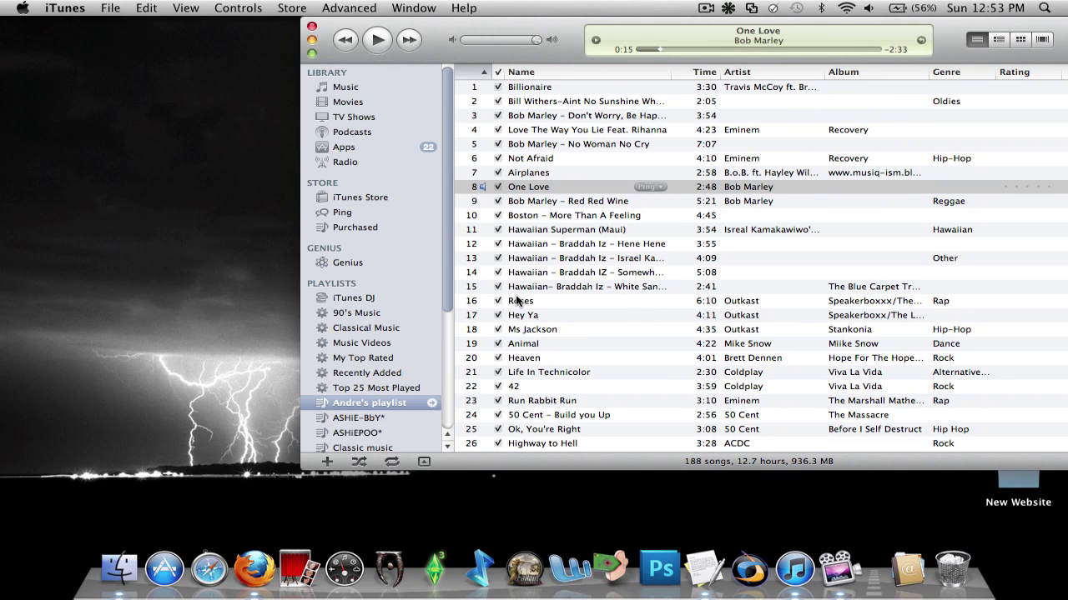
pyautogui.doubleClick(526, 244)
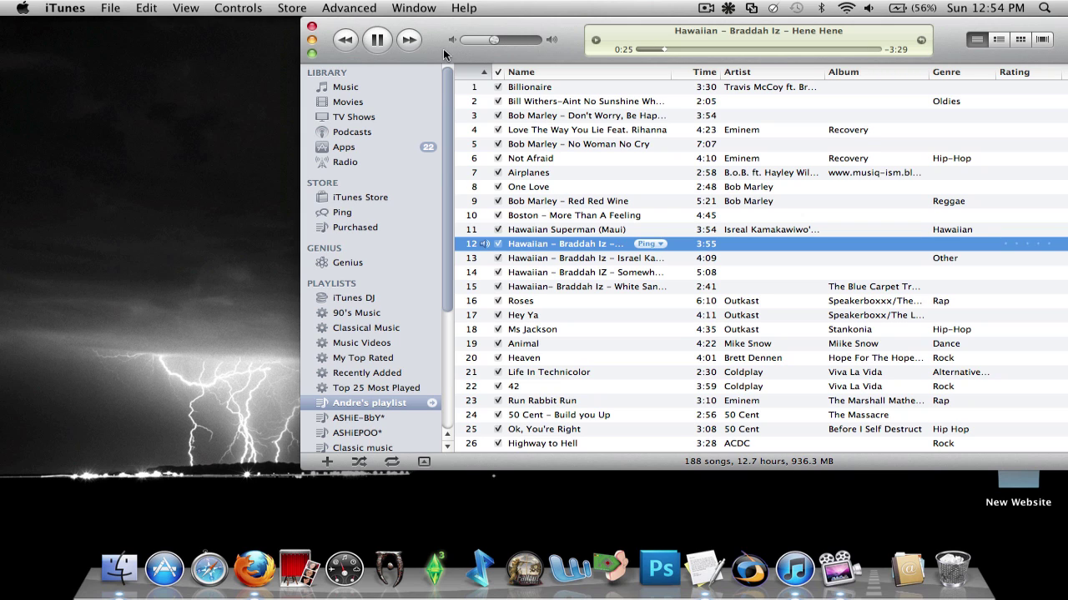
pyautogui.click(485, 42)
# - Close the iTunes window and launch VMware Fusion from the Applications stack
pyautogui.click(311, 29)
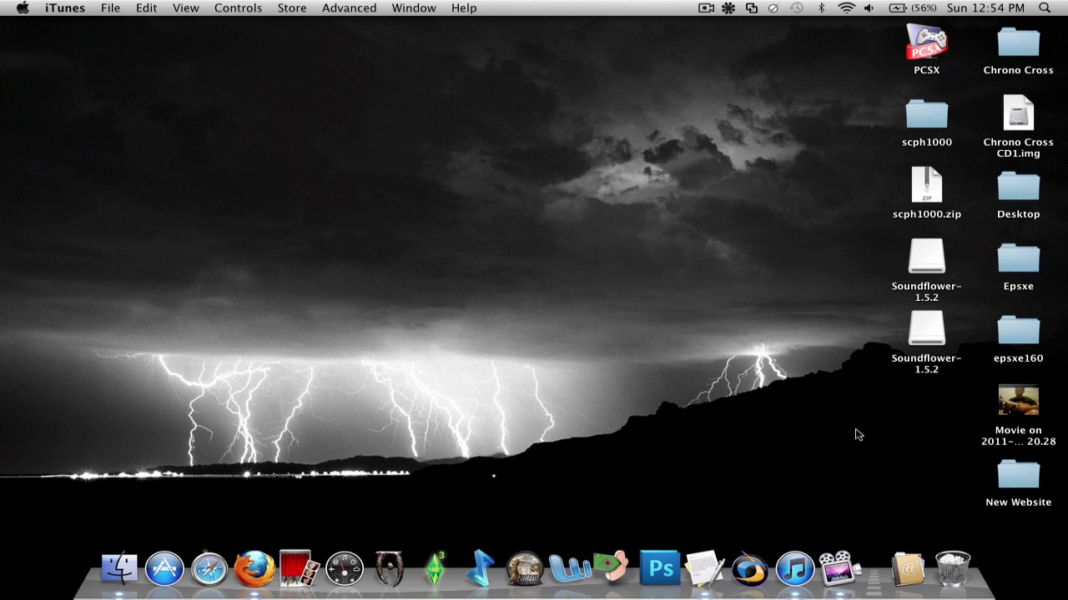
pyautogui.click(907, 569)
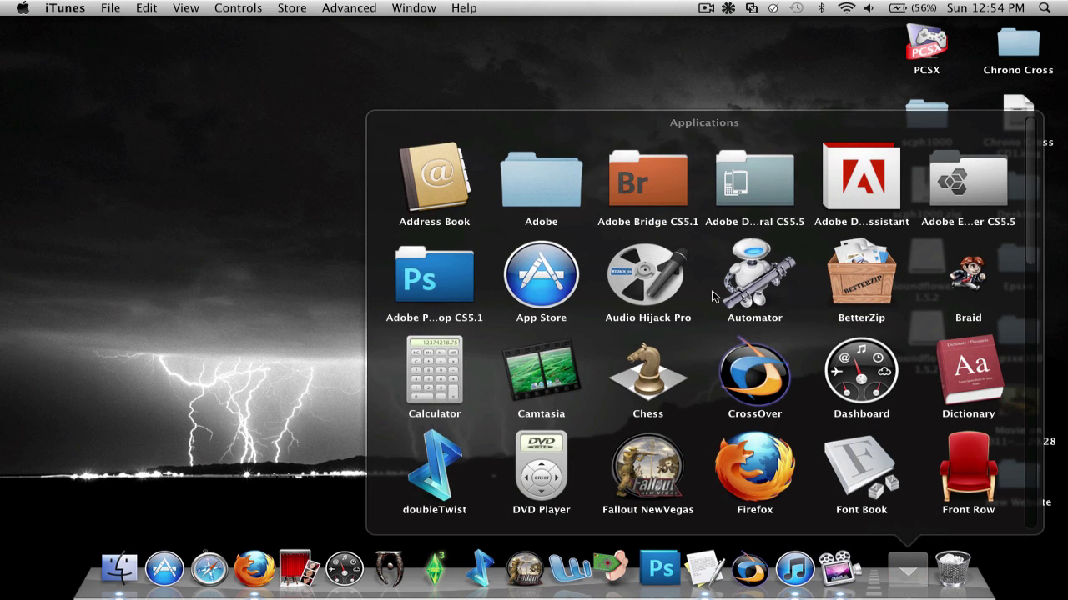
pyautogui.scroll(-10, 684, 303)
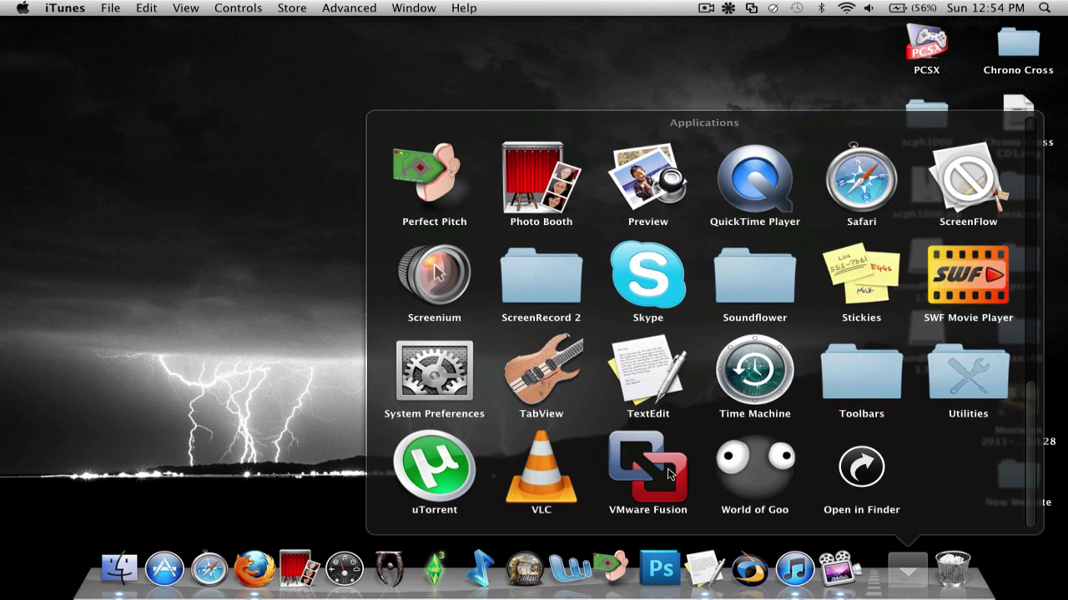
pyautogui.click(668, 474)
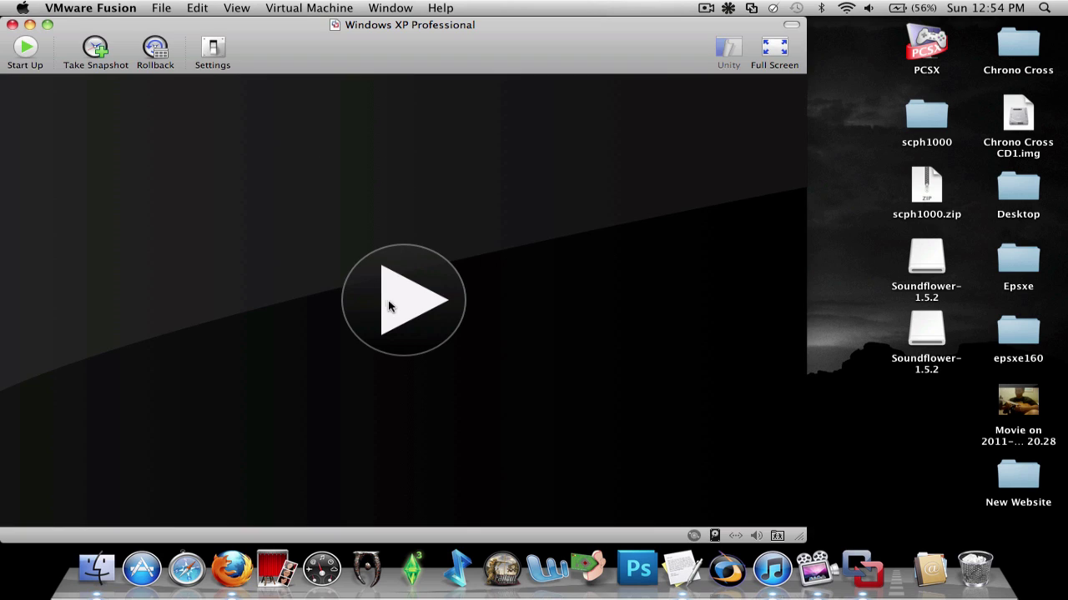
# - Start the Windows XP virtual machine and dismiss the VMware Tools reminder while it boots
pyautogui.click(389, 307)
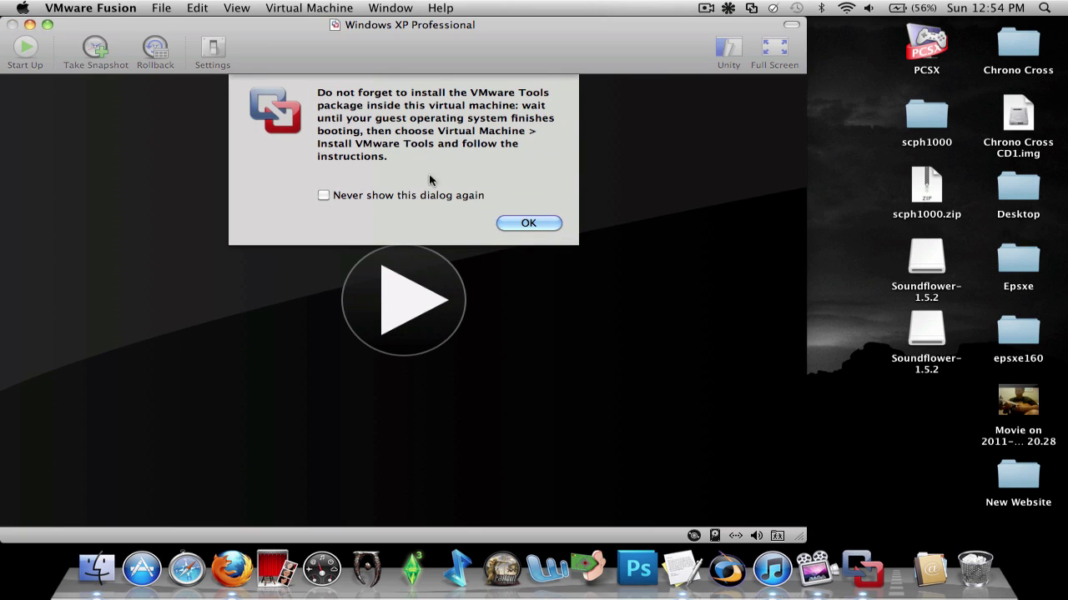
pyautogui.click(529, 223)
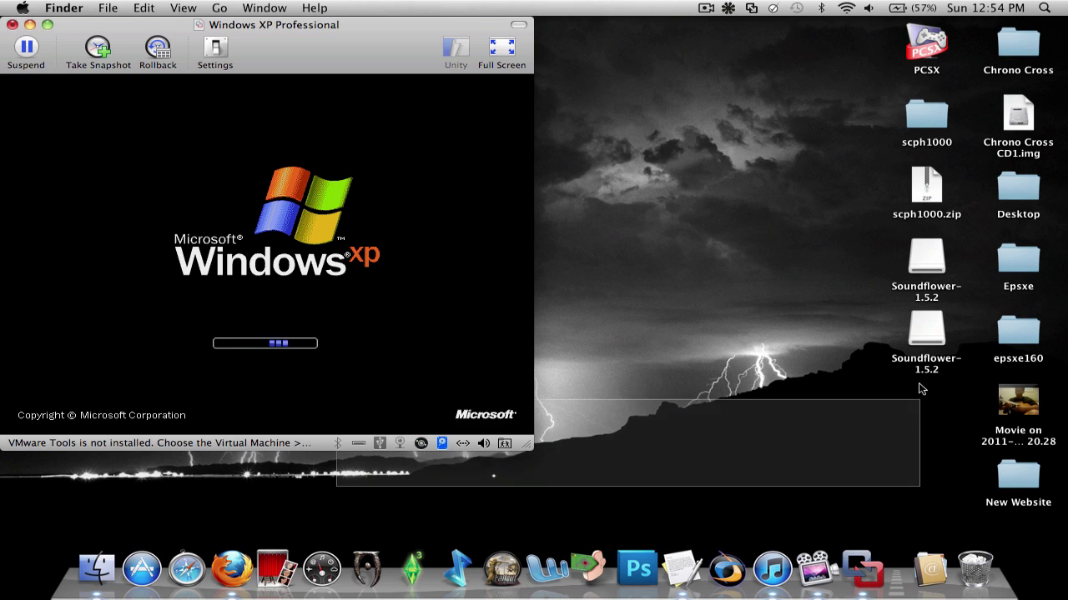
pyautogui.click(919, 442)
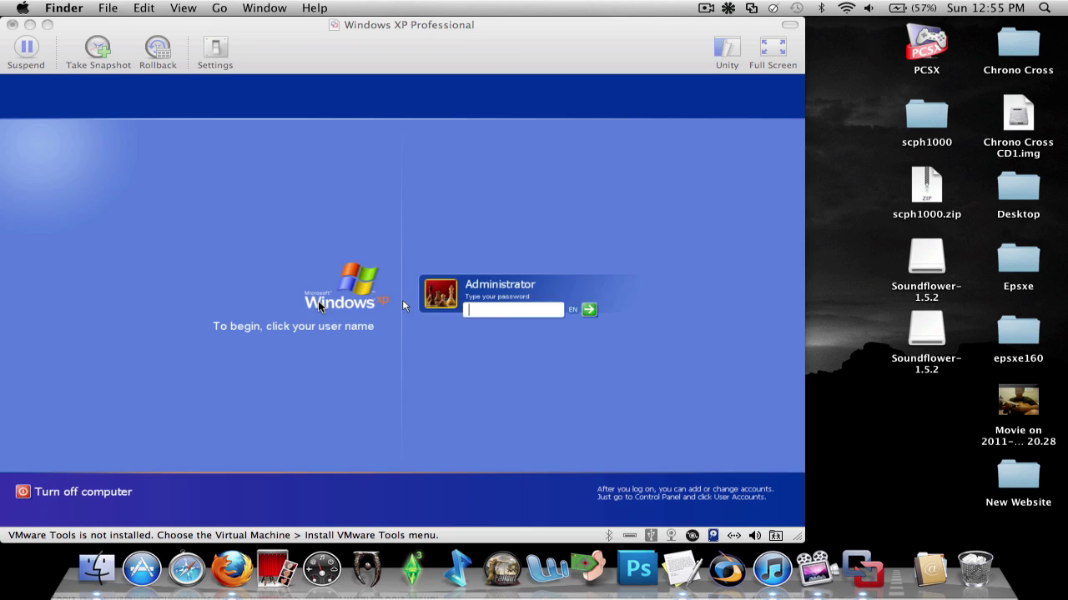
# - Log into the Windows XP Administrator account, then open and close the Start menu
pyautogui.click(486, 317)
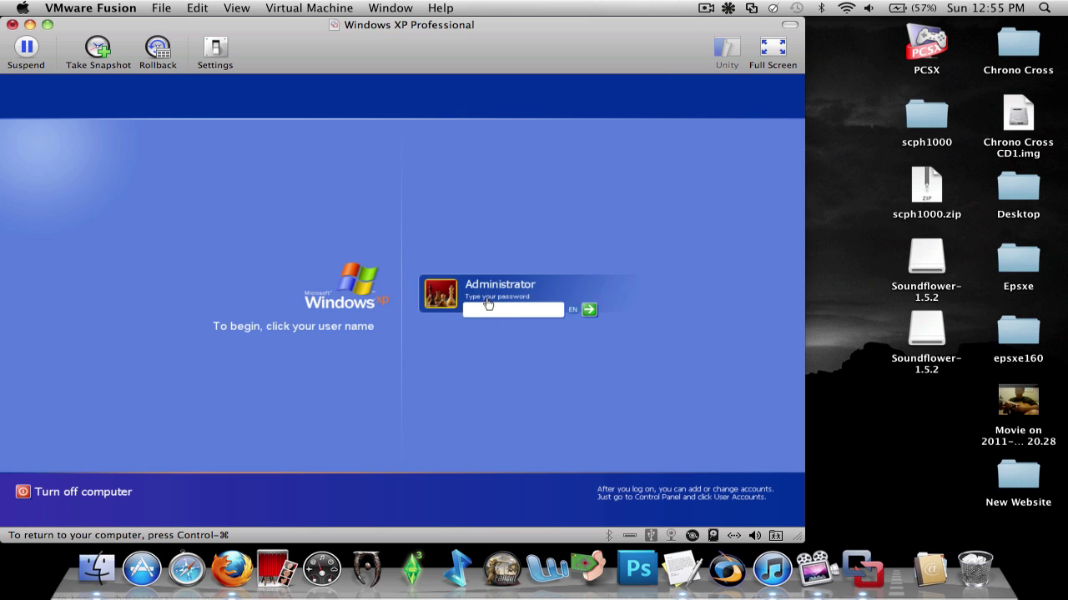
pyautogui.press('Return')
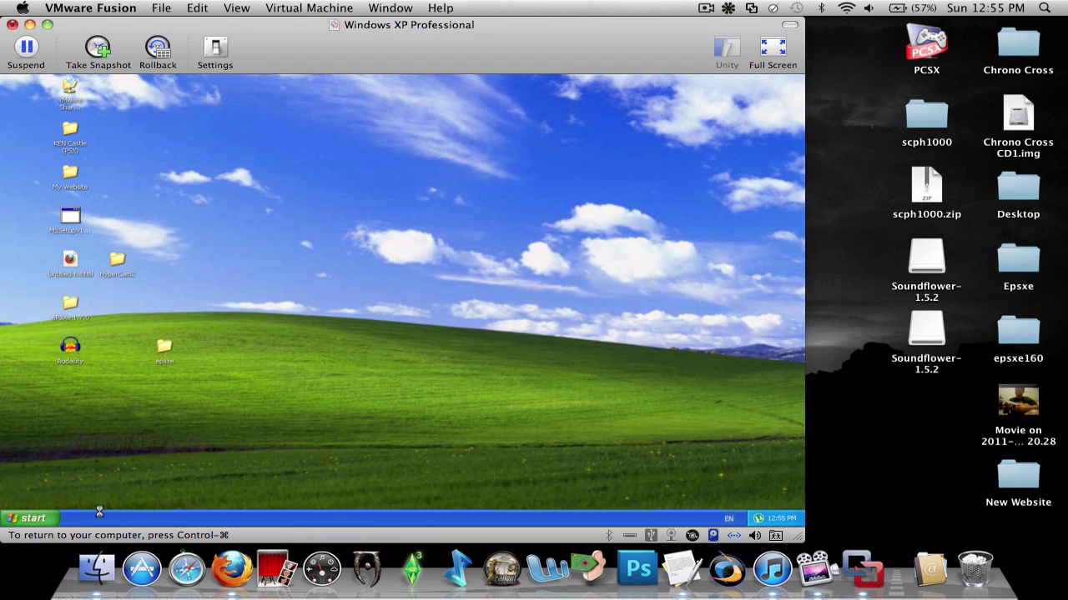
pyautogui.click(43, 520)
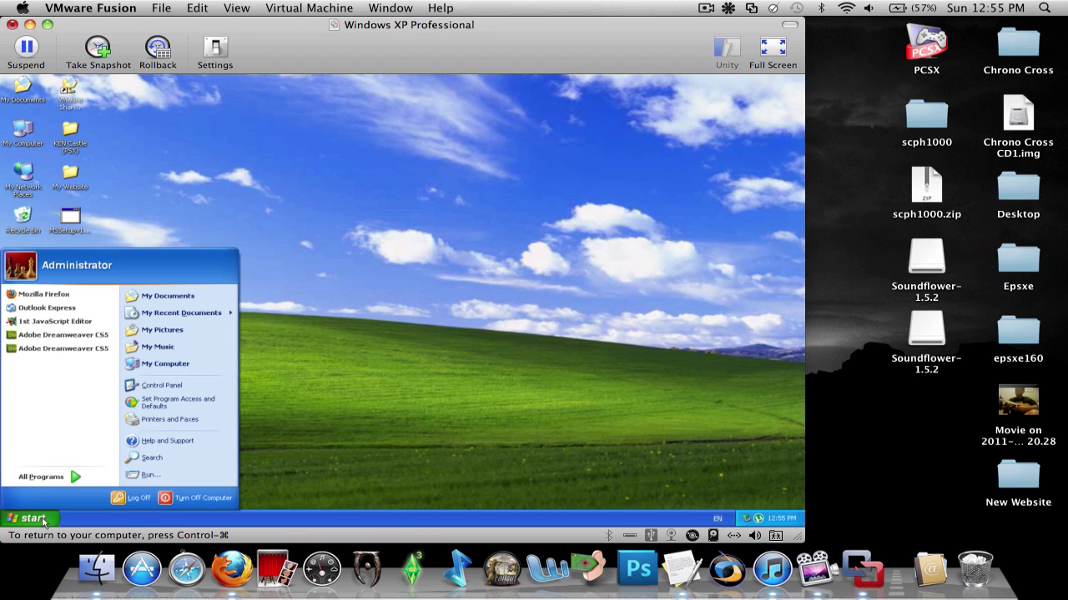
pyautogui.click(74, 299)
pyautogui.click(12, 519)
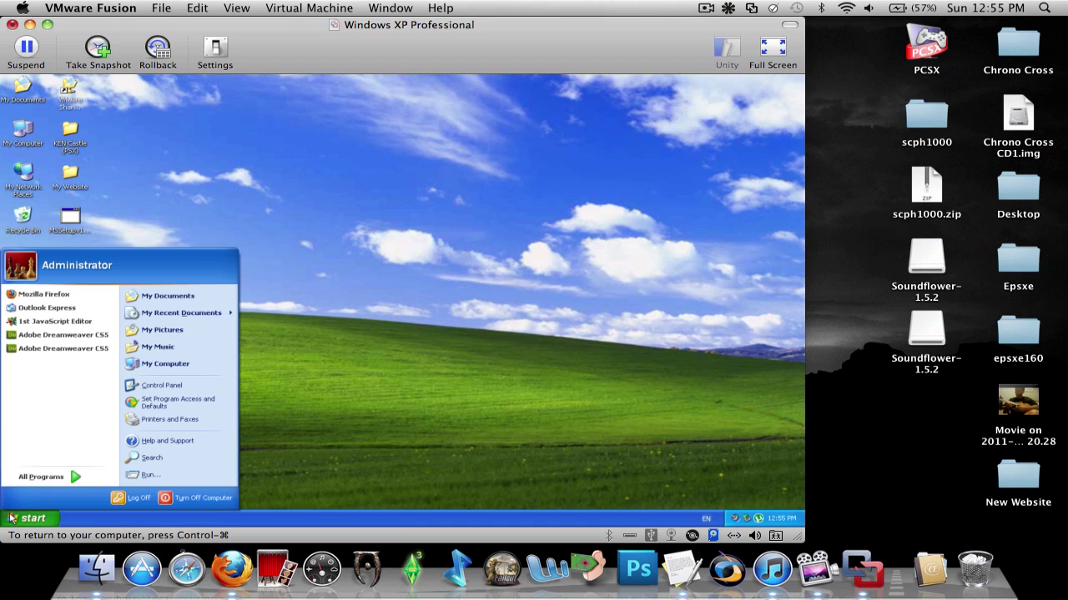
pyautogui.click(12, 519)
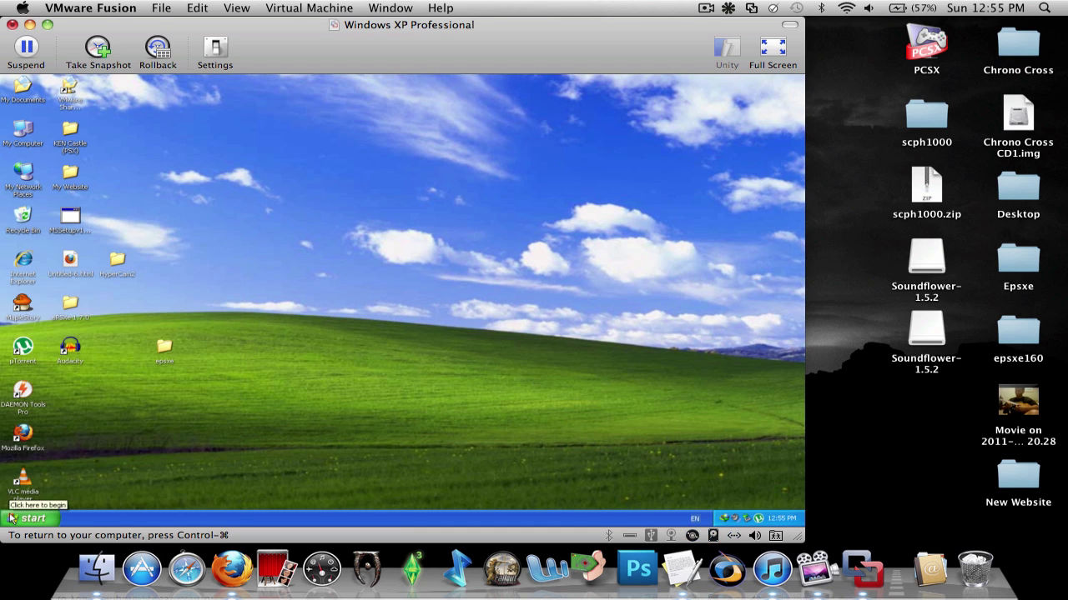
# - Launch Firefox, restore the session with the Mr. Lonely Akon YouTube page, and minimize it
pyautogui.click(11, 519)
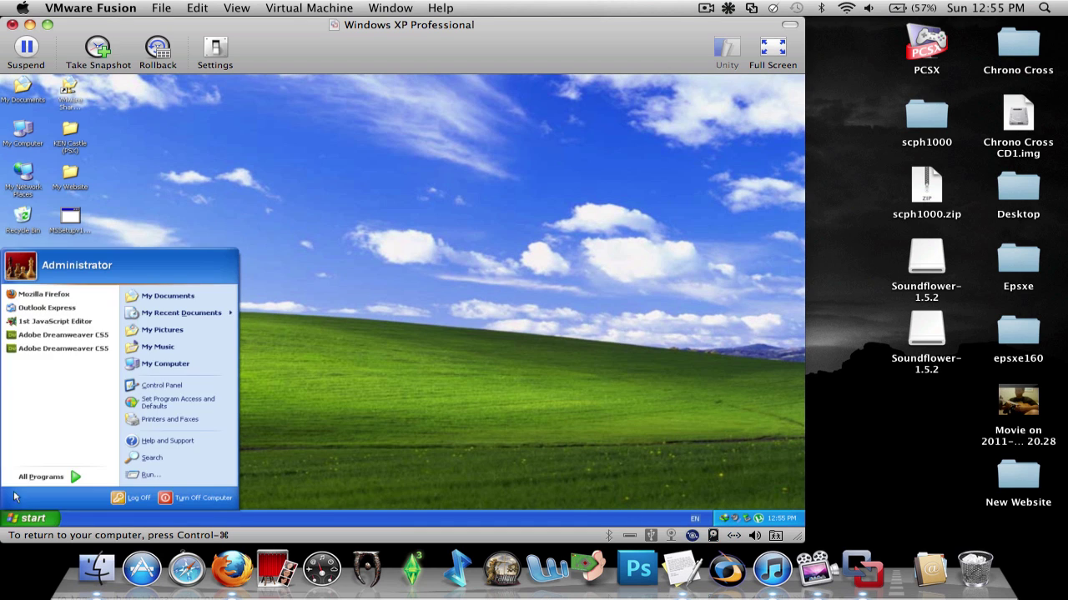
pyautogui.click(73, 298)
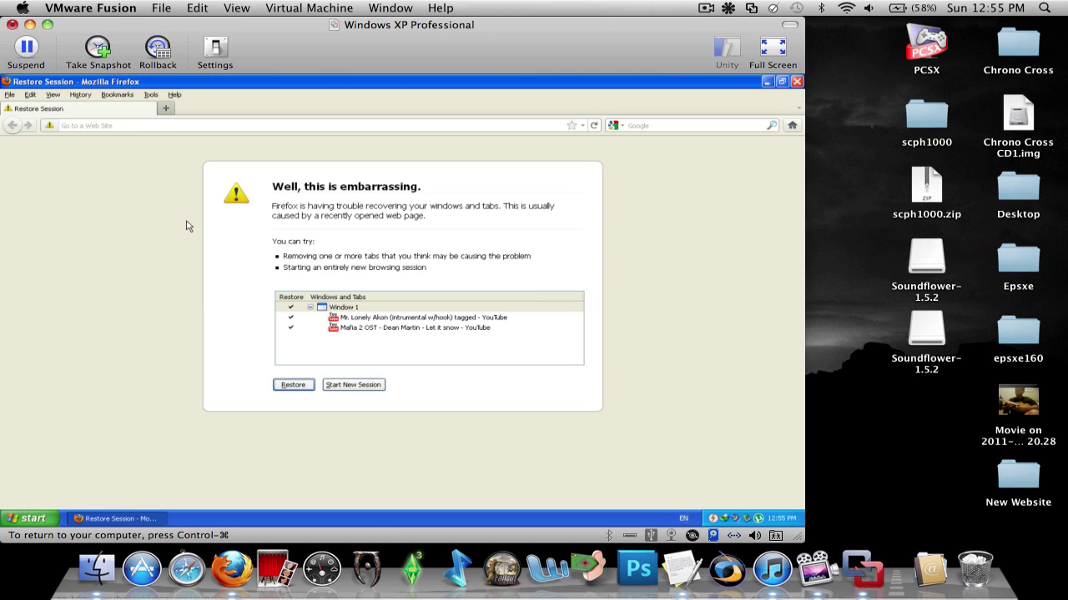
pyautogui.click(296, 332)
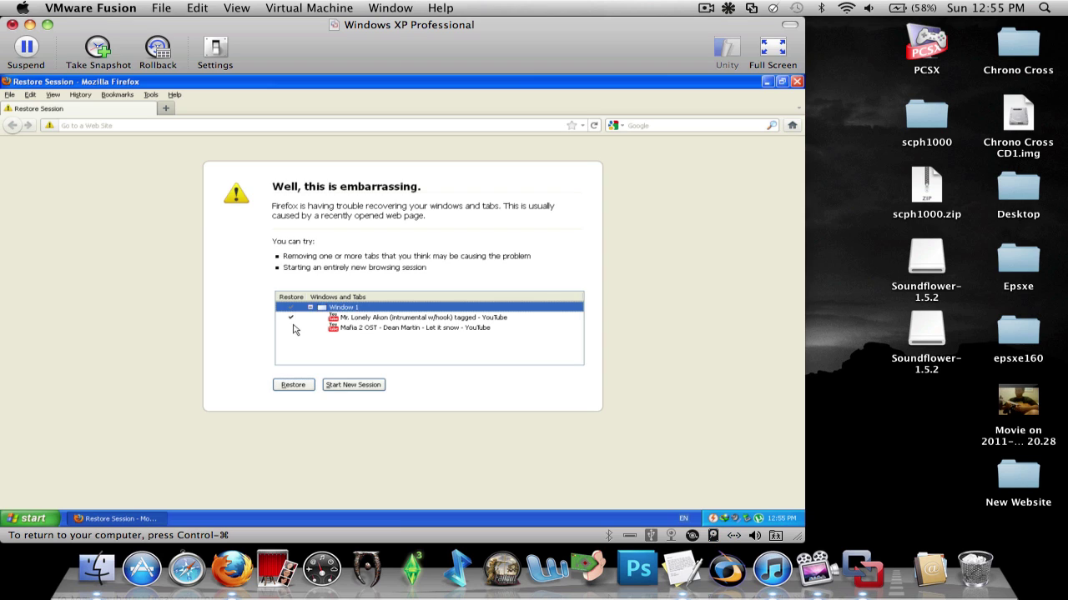
pyautogui.click(293, 385)
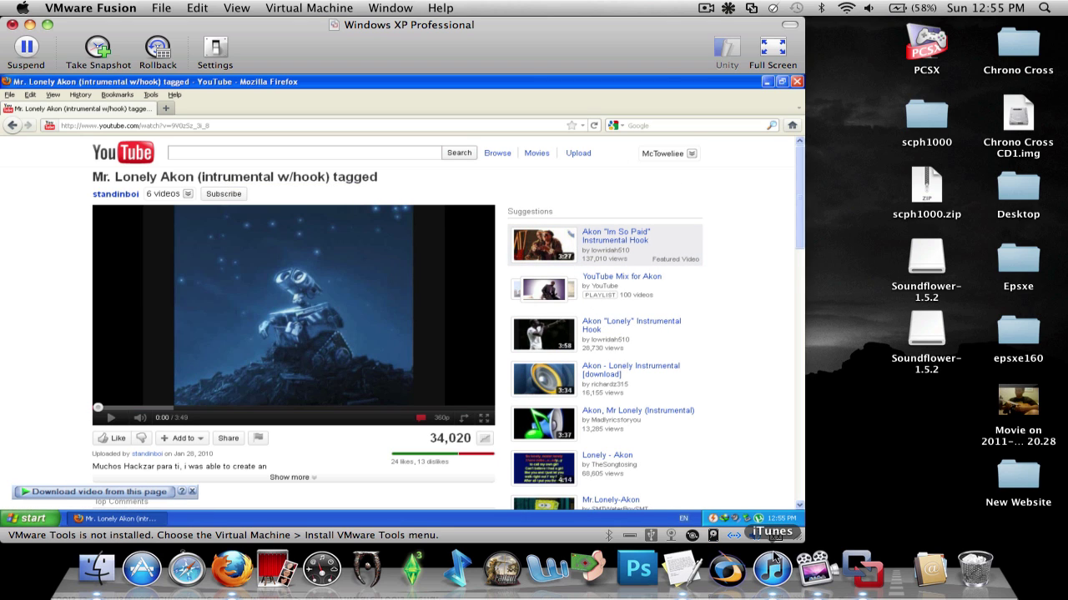
pyautogui.click(553, 375)
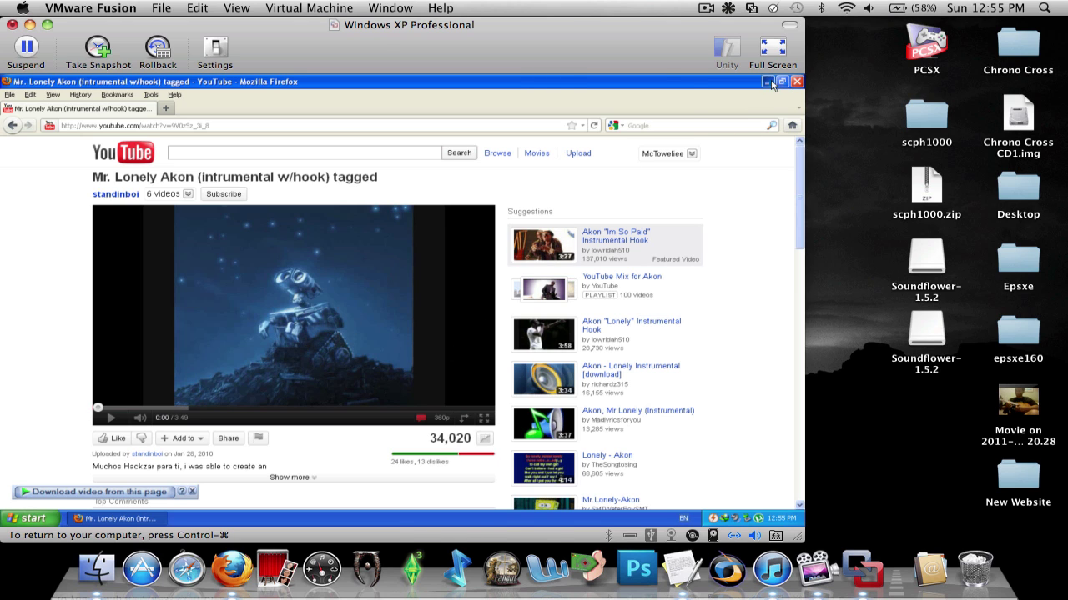
pyautogui.click(768, 82)
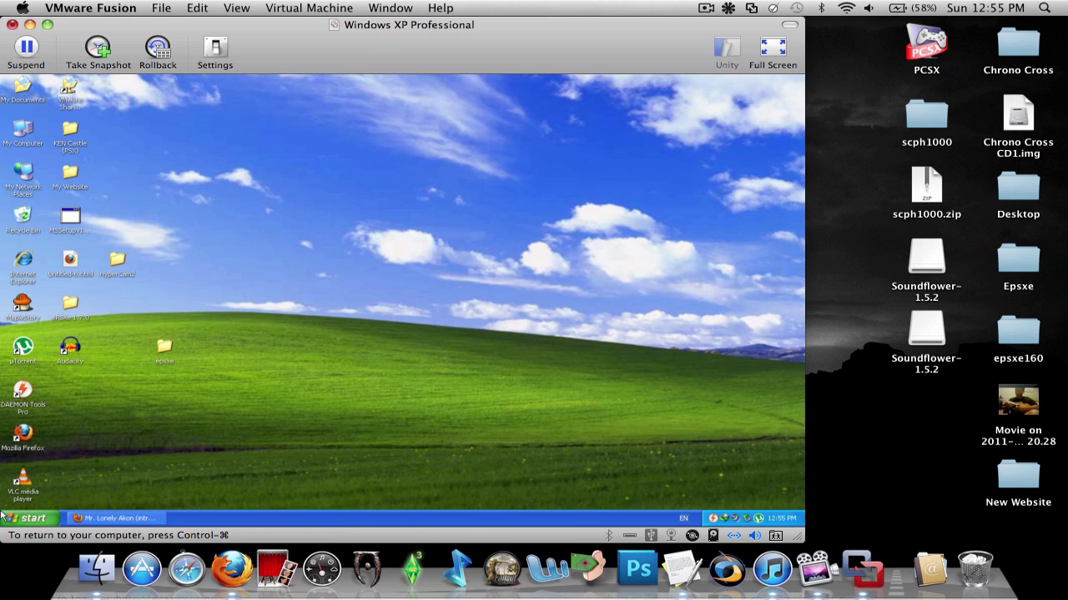
# - Launch Audacity, delete its leftover temporary files, and start recording a new audio track
pyautogui.click(73, 507)
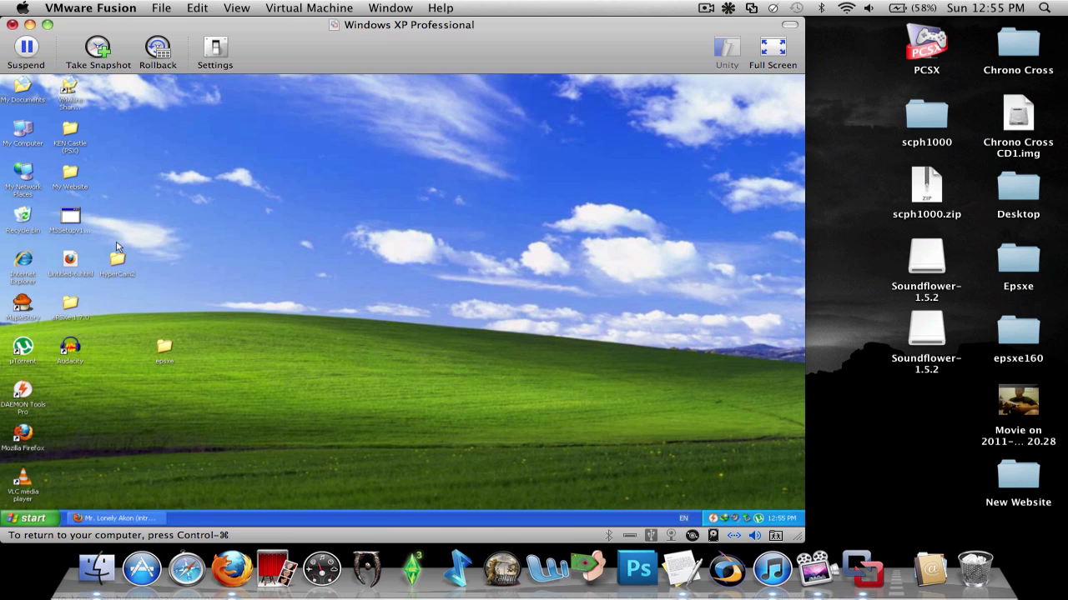
pyautogui.click(80, 352)
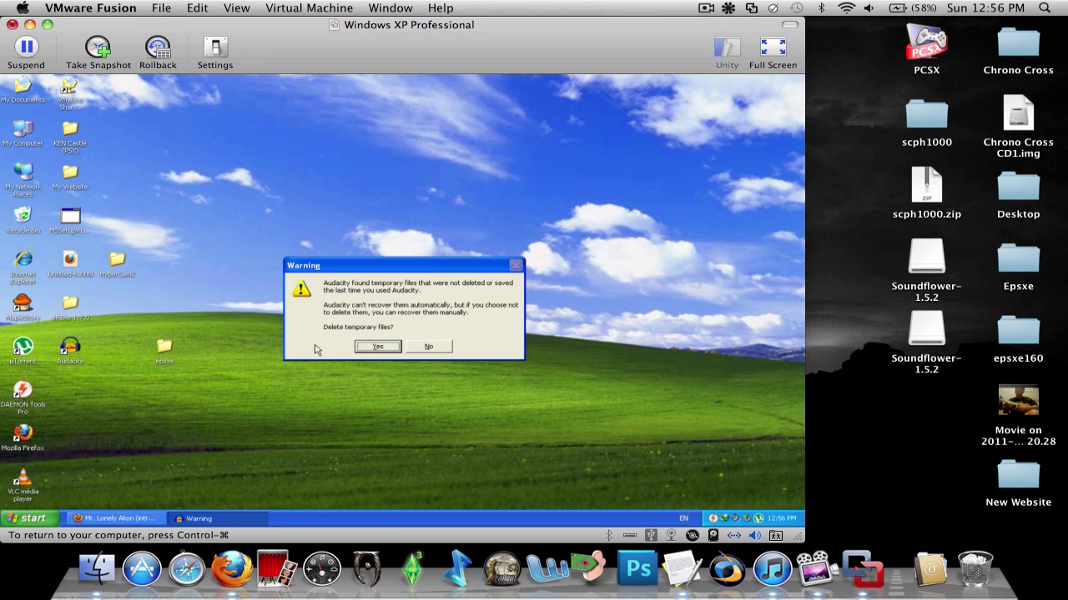
pyautogui.click(377, 347)
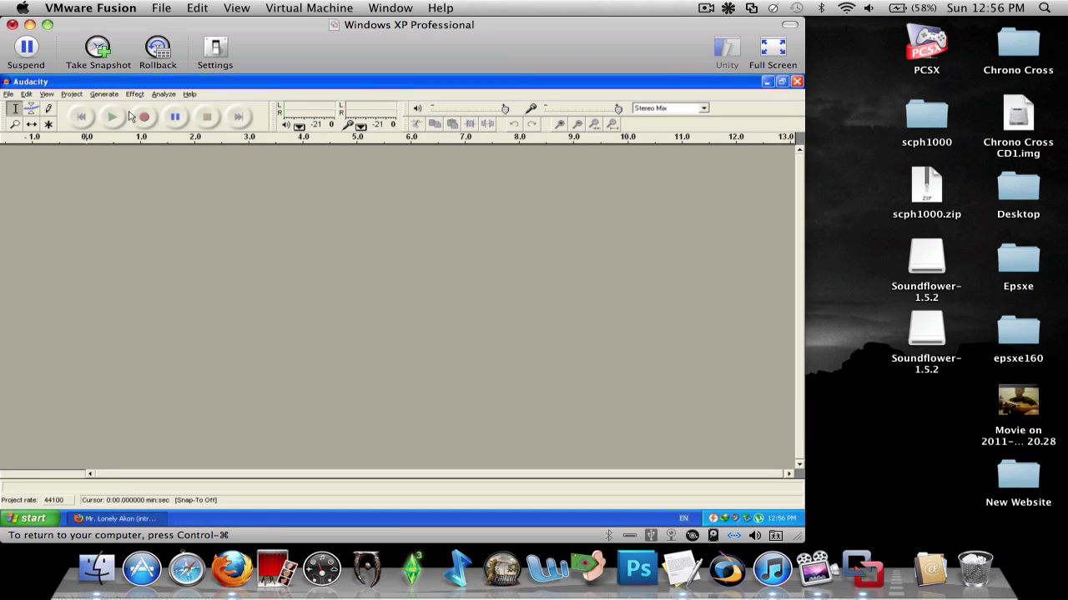
pyautogui.click(142, 118)
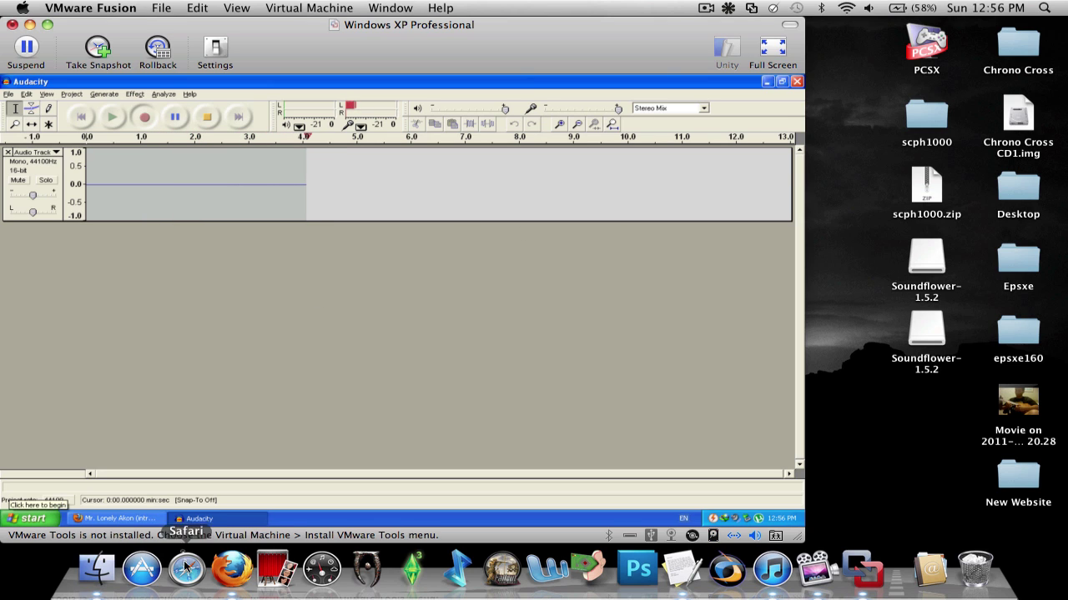
# - Play the Mr. Lonely Akon YouTube video, pause iTunes on the Mac, and return to Audacity
pyautogui.click(86, 515)
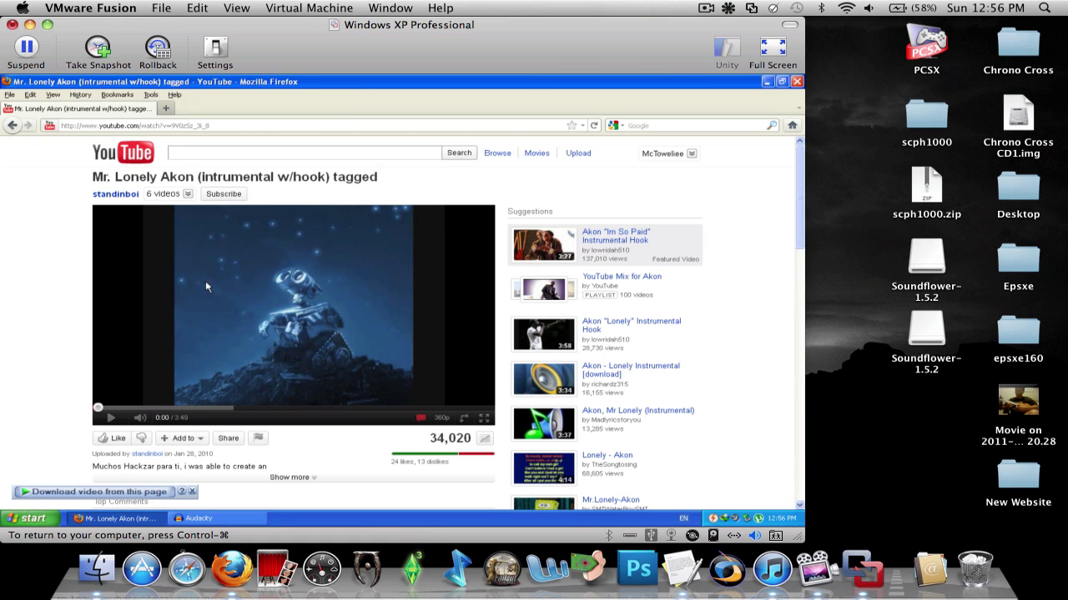
pyautogui.click(176, 380)
pyautogui.press('ctrl+super')
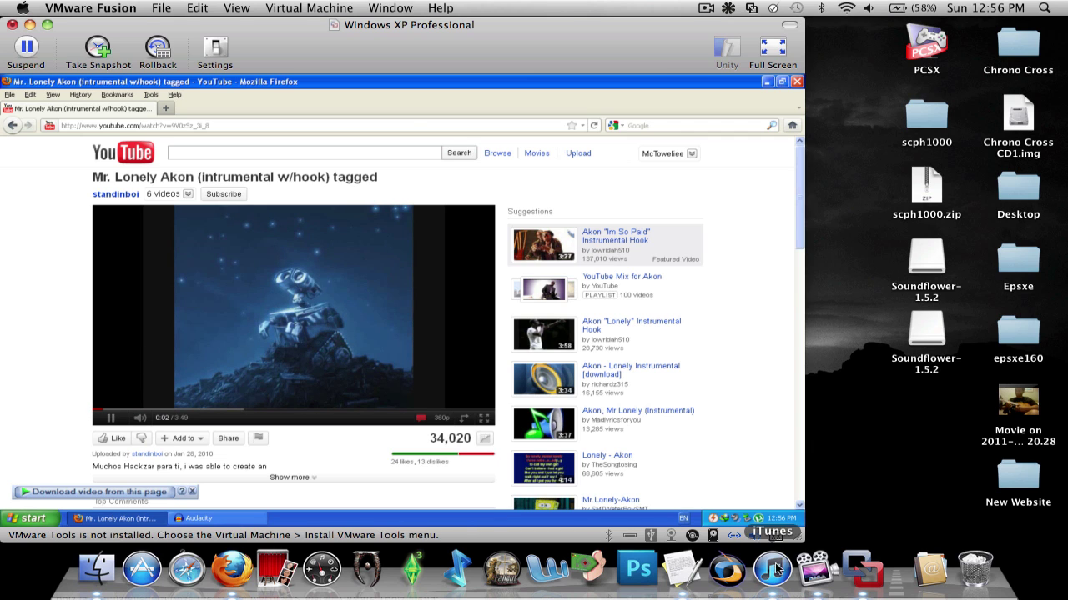
pyautogui.click(772, 569)
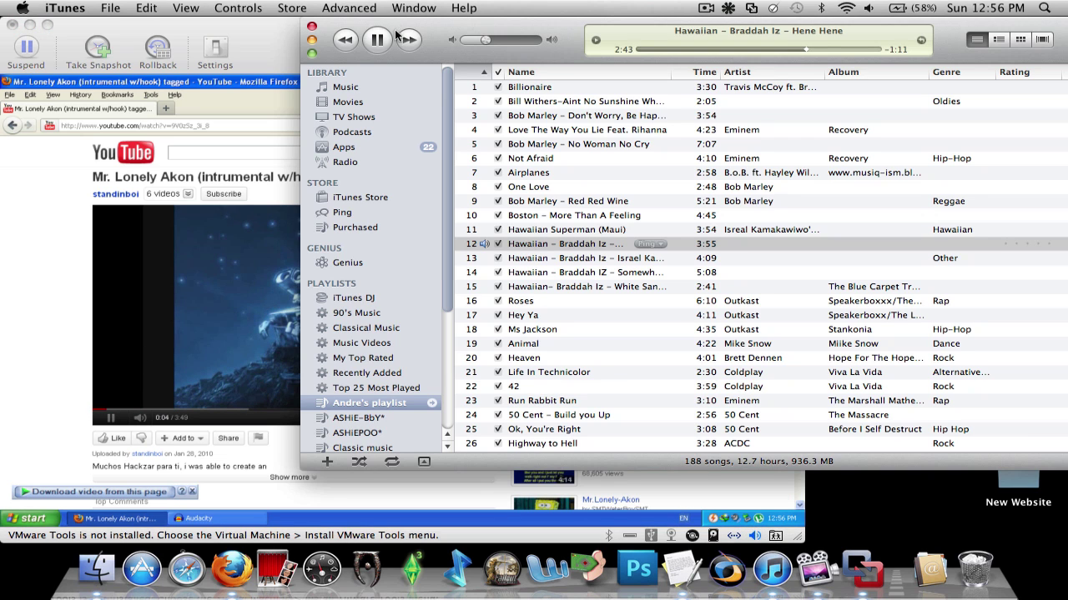
pyautogui.click(377, 40)
pyautogui.click(55, 189)
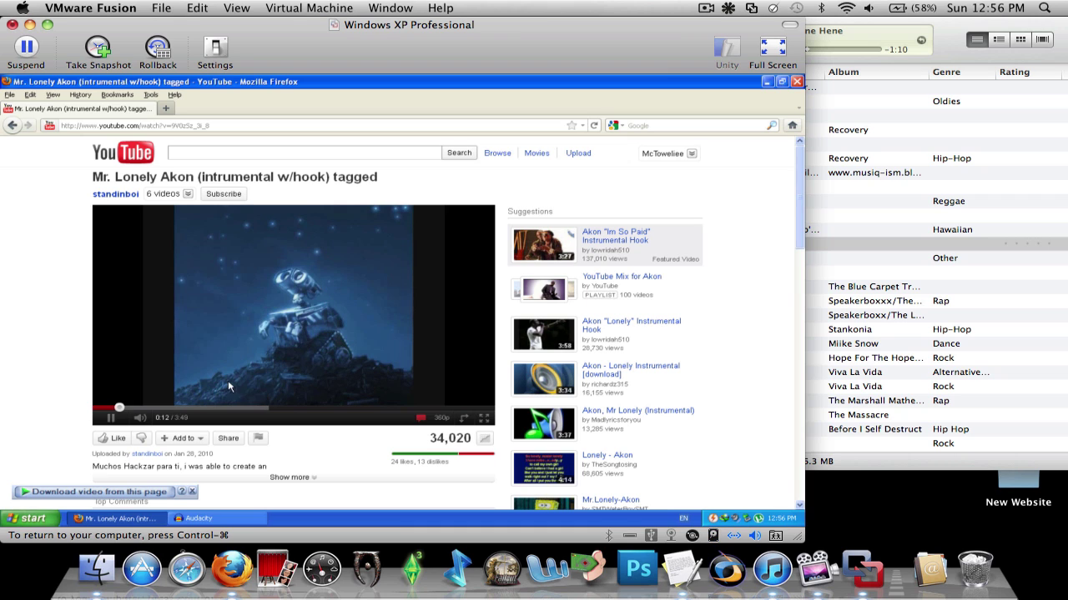
pyautogui.click(196, 517)
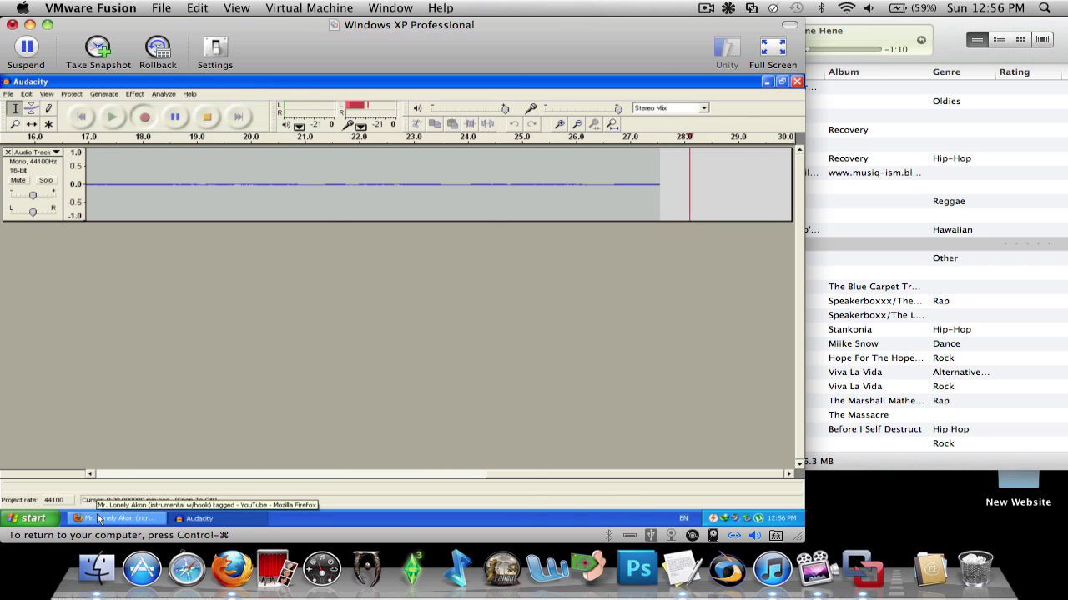
# - Lower the Mac volume and stop Audacity's recording at about 34 seconds
pyautogui.click(98, 518)
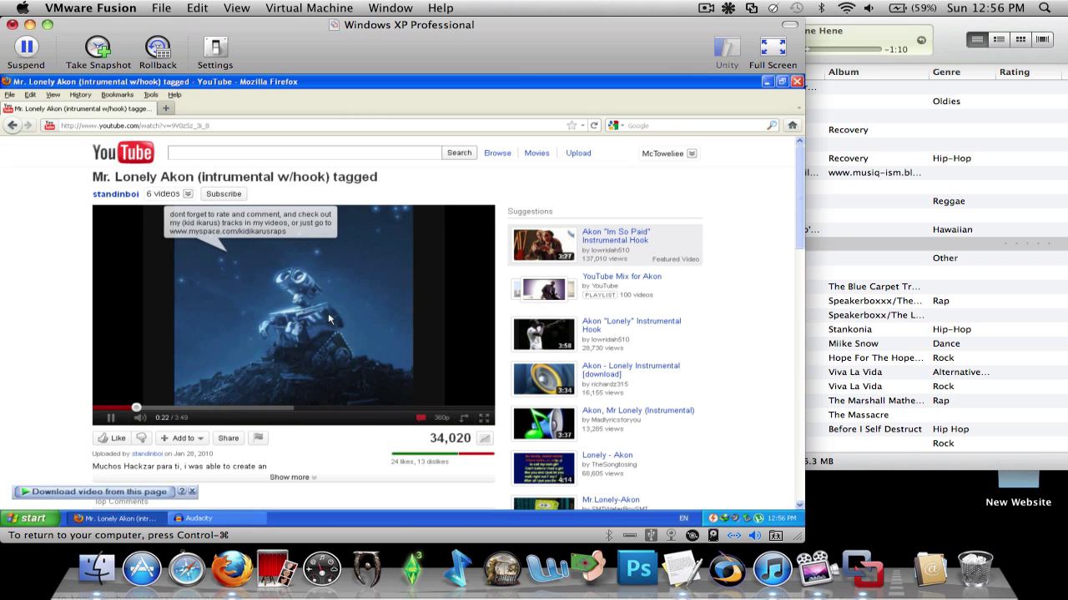
pyautogui.press('XF86AudioLowerVolume')
pyautogui.click(198, 518)
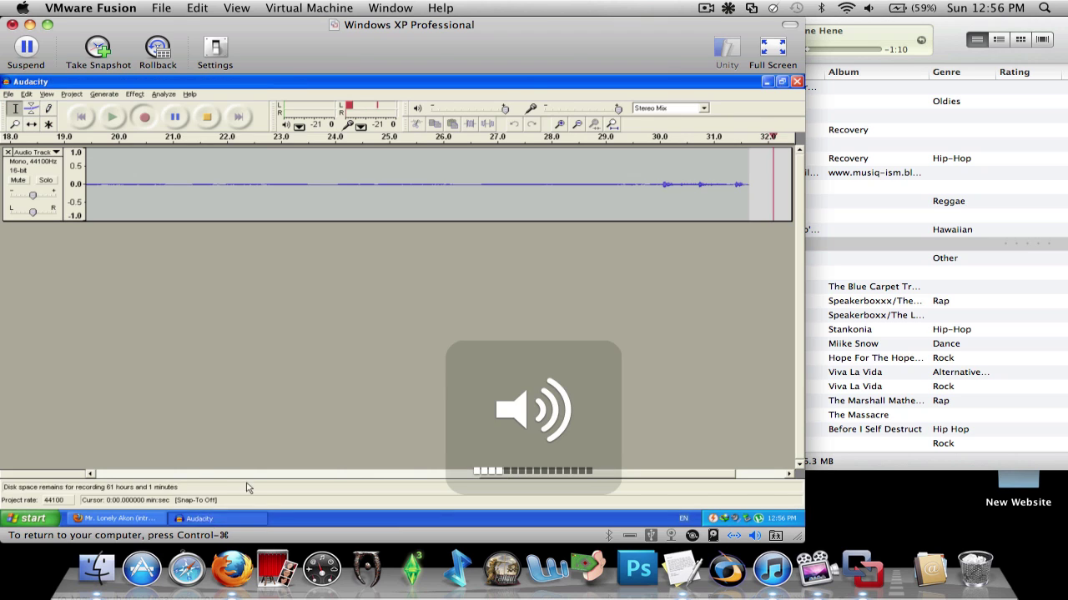
pyautogui.click(206, 117)
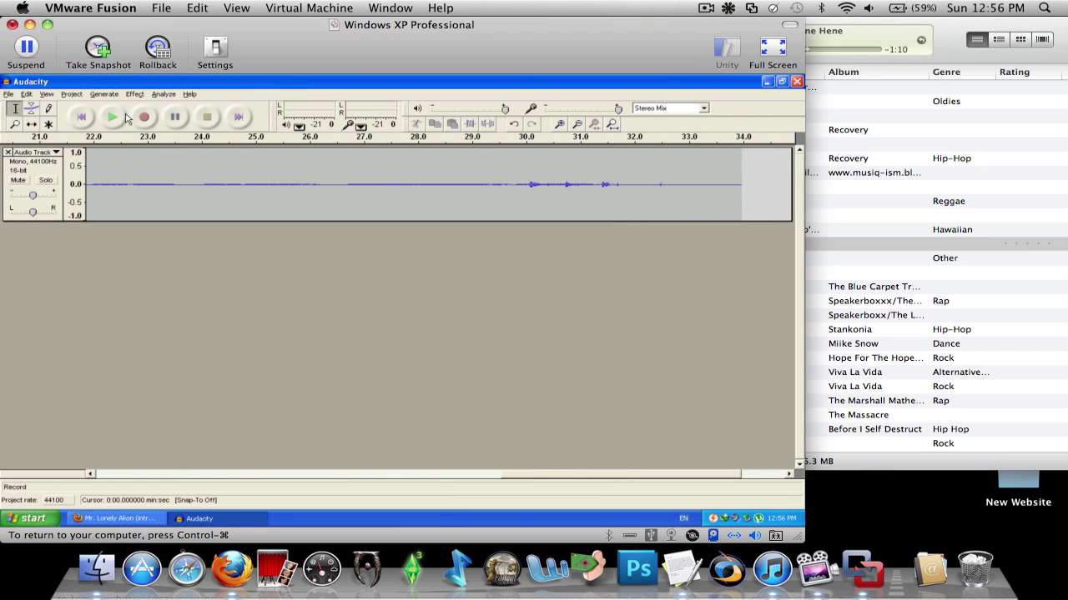
# - Play back the recorded track from about 7.75 seconds, then close Audacity without saving
pyautogui.click(114, 118)
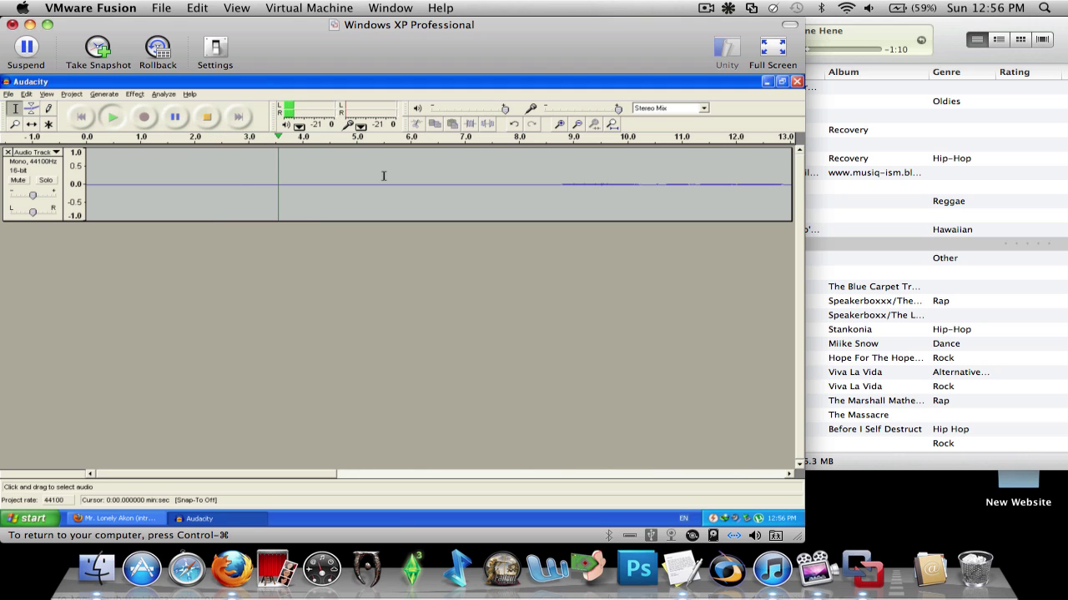
pyautogui.click(506, 185)
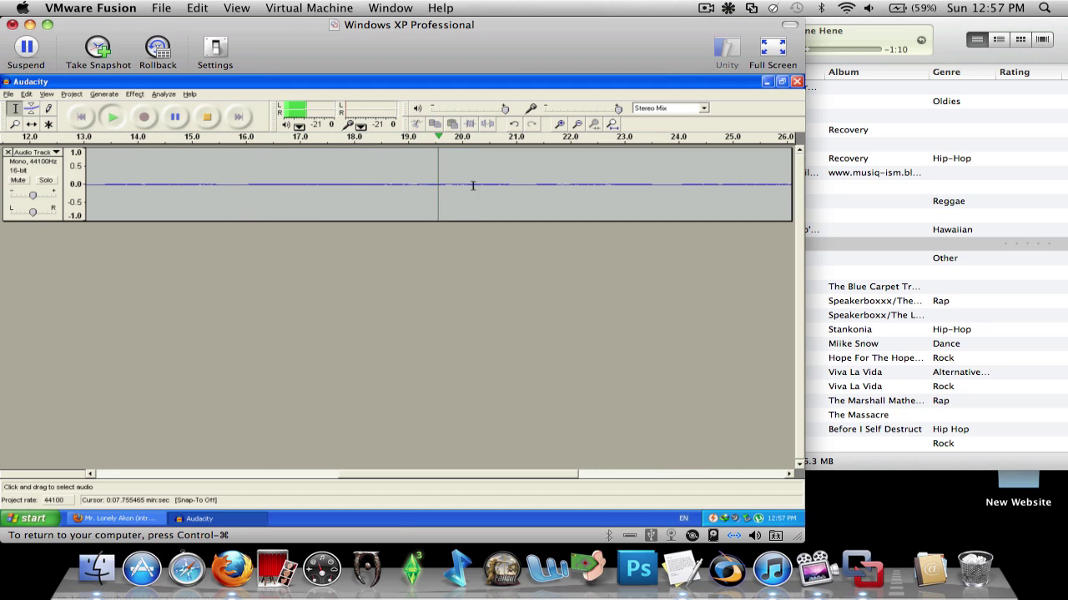
pyautogui.press('XF86AudioLowerVolume')
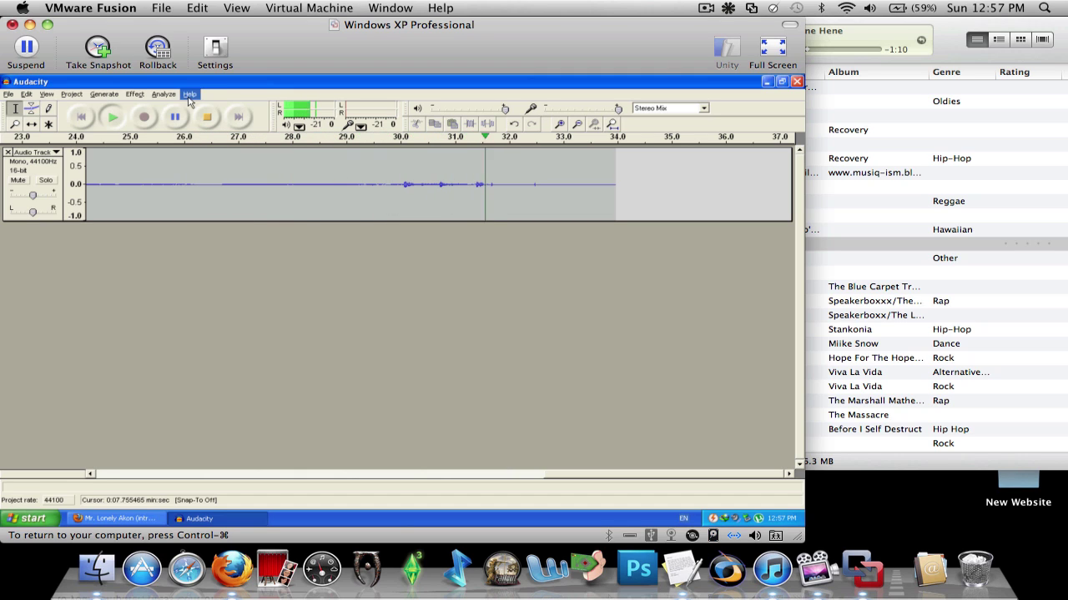
pyautogui.press('space')
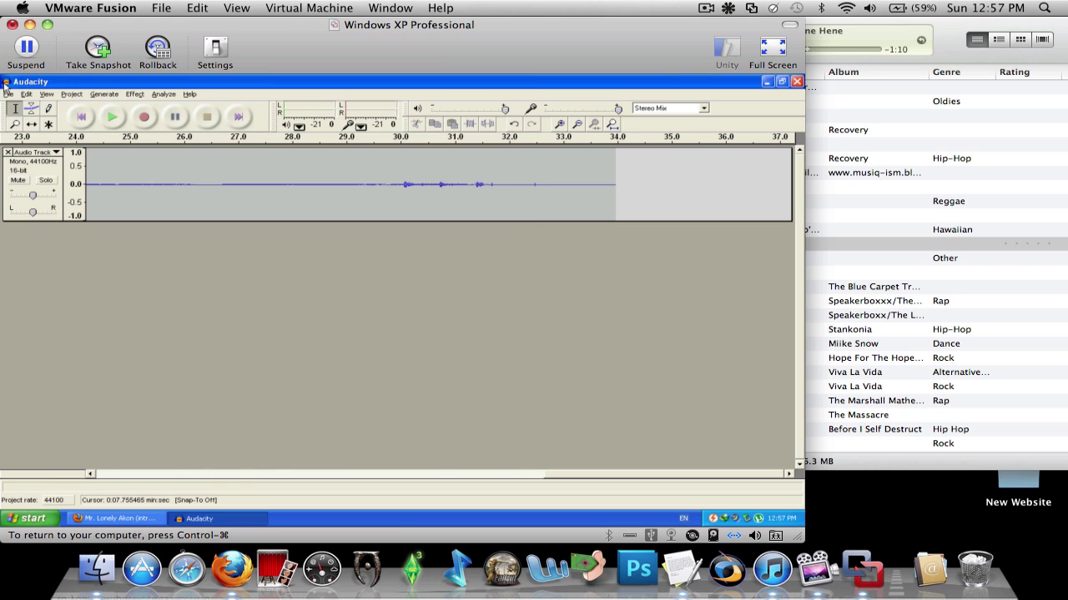
pyautogui.doubleClick(5, 82)
pyautogui.click(403, 330)
# - Close the YouTube Firefox window and open the Windows XP Control Panel
pyautogui.doubleClick(7, 82)
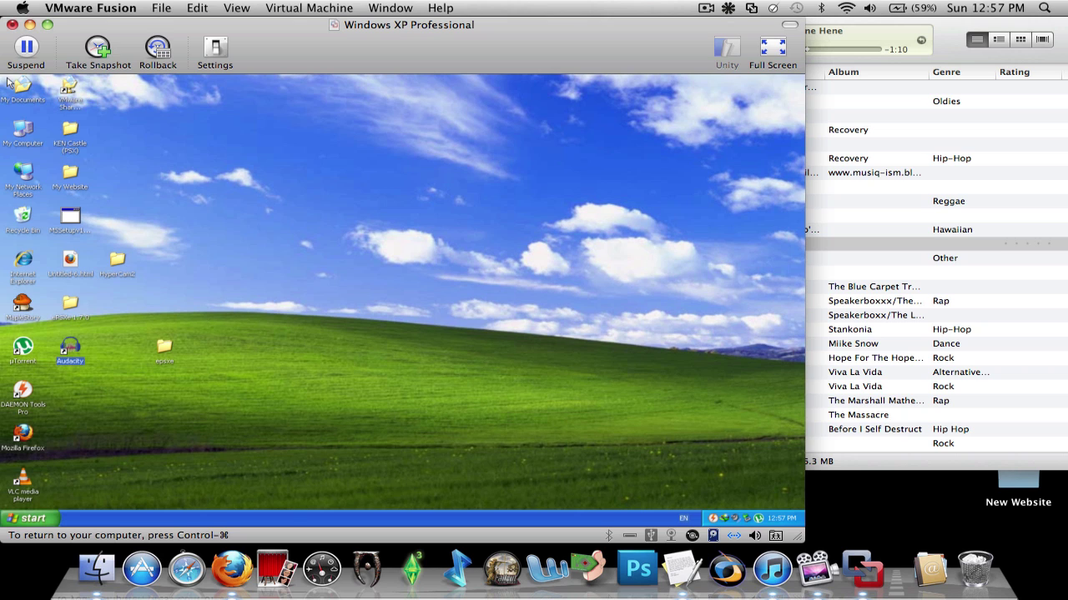
pyautogui.click(33, 518)
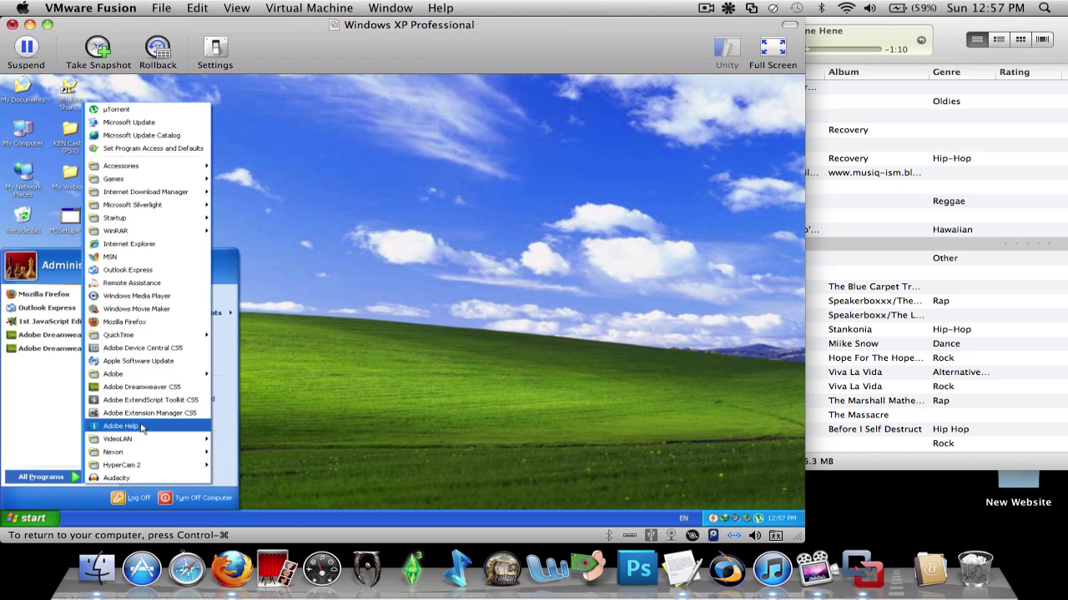
pyautogui.click(192, 388)
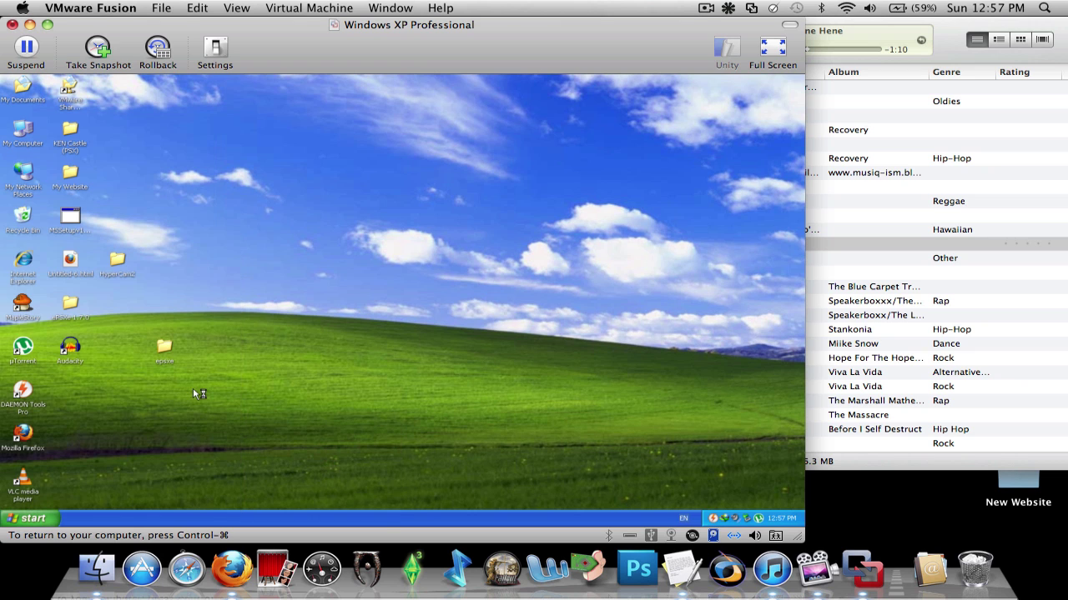
pyautogui.scroll(-2, 498, 381)
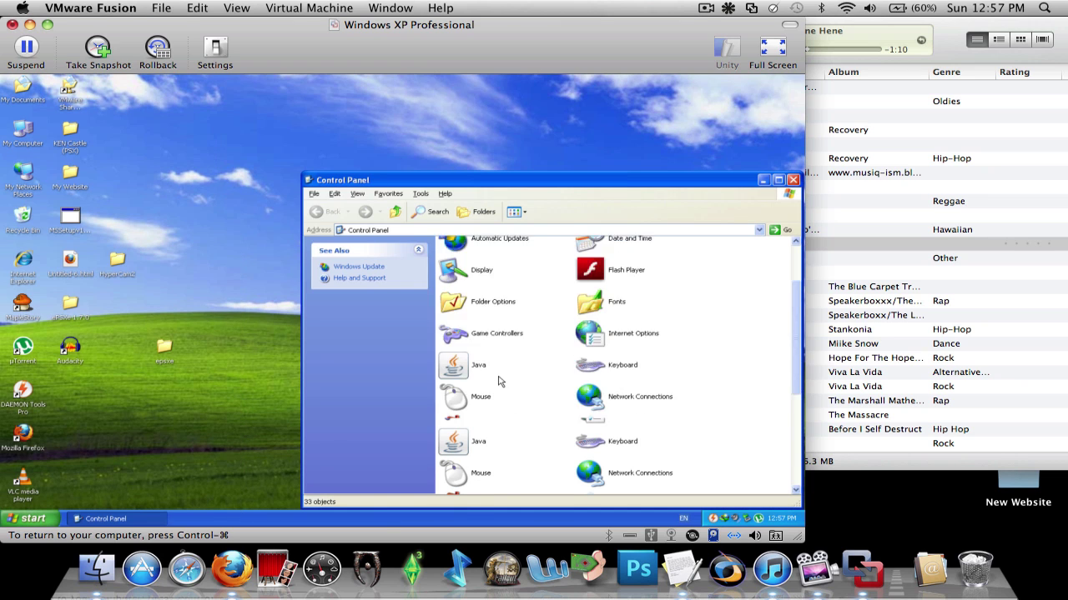
pyautogui.scroll(-3, 499, 381)
# - Review the Sounds, Audio and Voice tabs of Sounds and Audio Devices, then close it
pyautogui.click(596, 404)
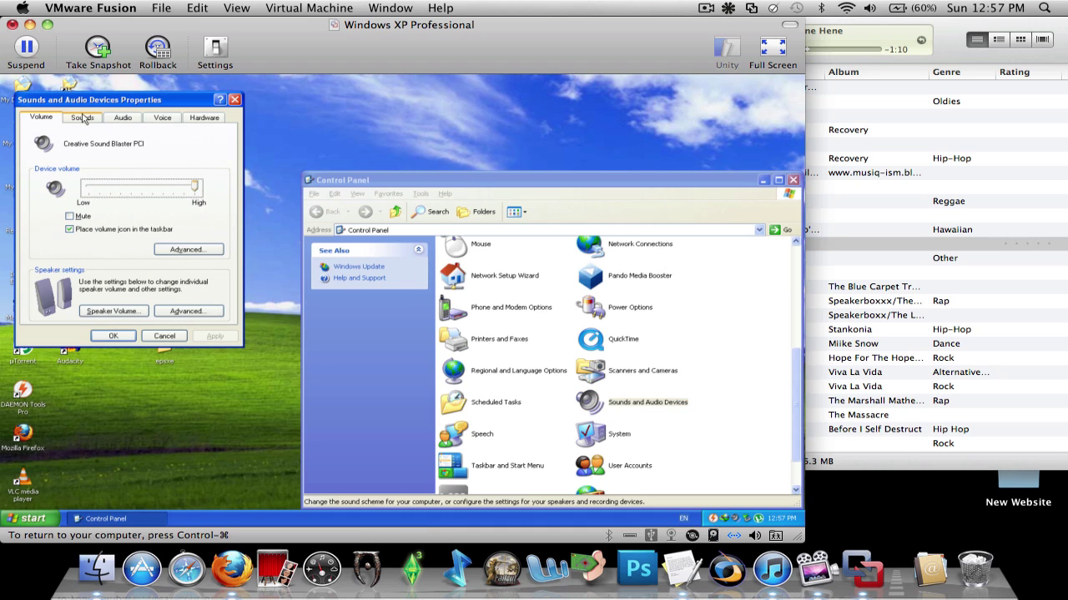
pyautogui.click(81, 115)
pyautogui.click(123, 118)
pyautogui.click(165, 117)
pyautogui.click(140, 121)
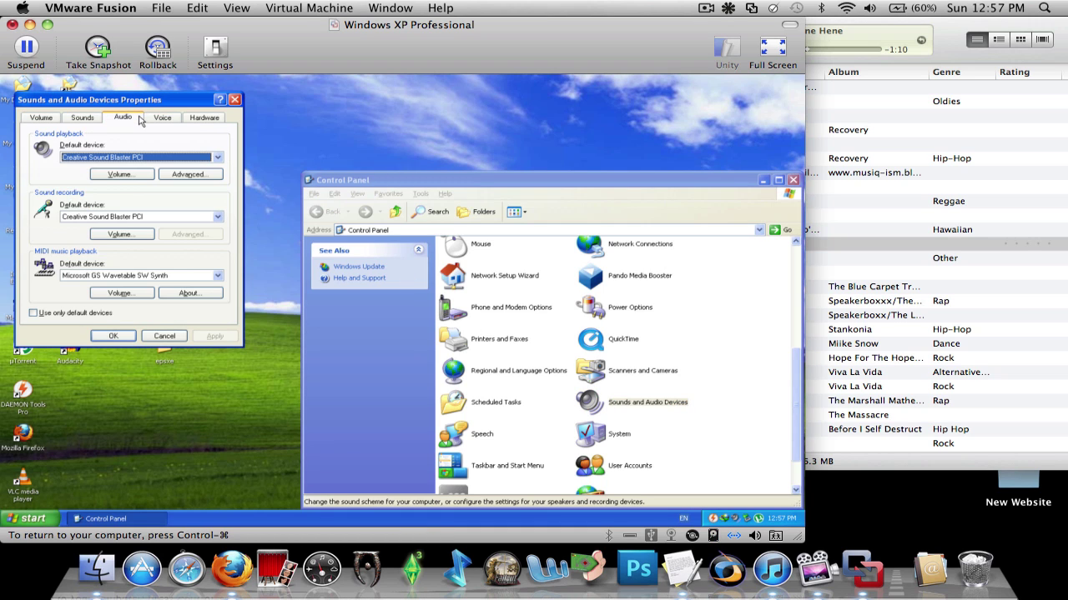
pyautogui.click(234, 100)
# - Close the Control Panel, then open and close the tray audio properties
pyautogui.doubleClick(310, 180)
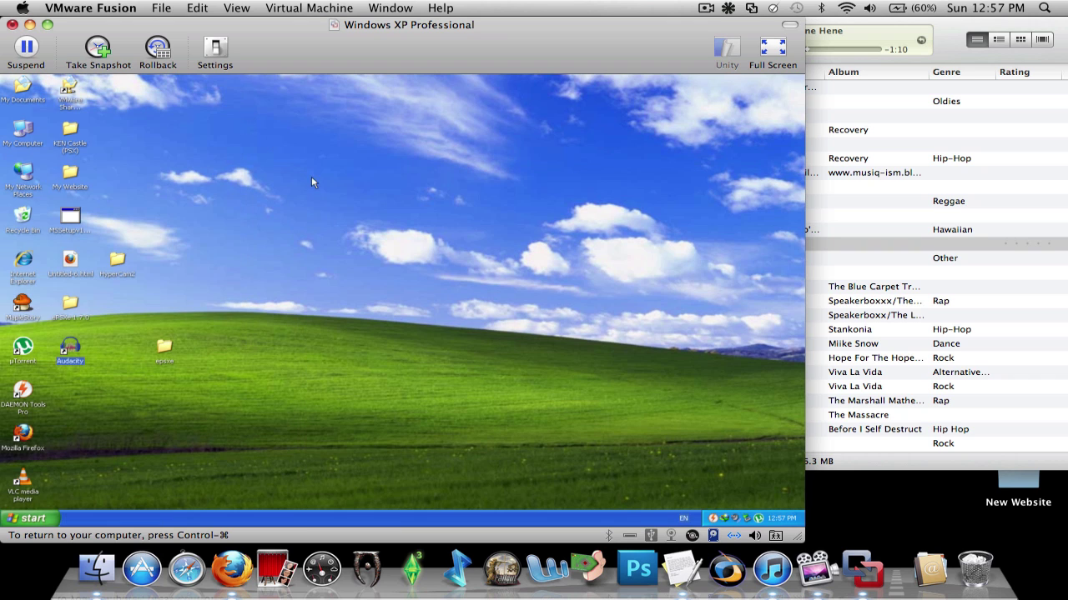
pyautogui.rightClick(736, 520)
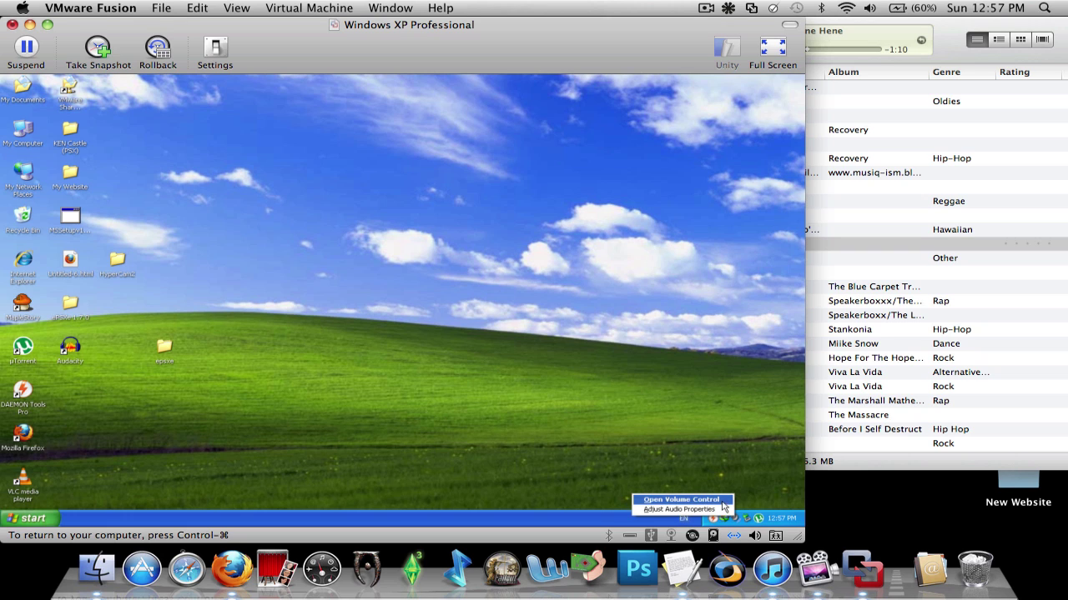
pyautogui.click(721, 508)
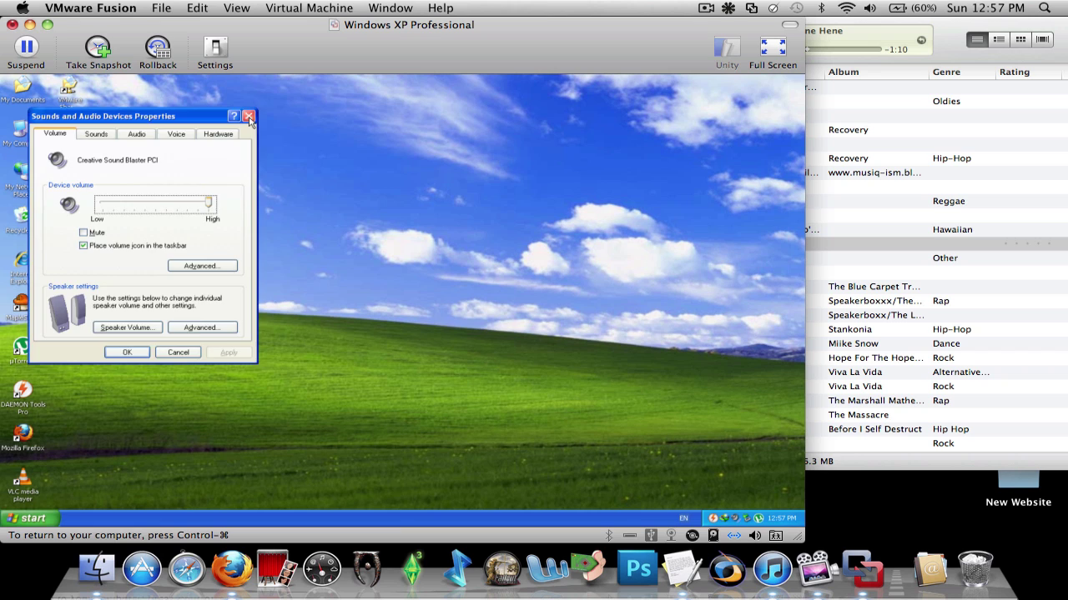
pyautogui.click(249, 116)
# - Switch Volume Control to the Recording (Wave In) mixer with Aux Volume included, then close it
pyautogui.rightClick(737, 519)
pyautogui.click(720, 500)
pyautogui.click(229, 195)
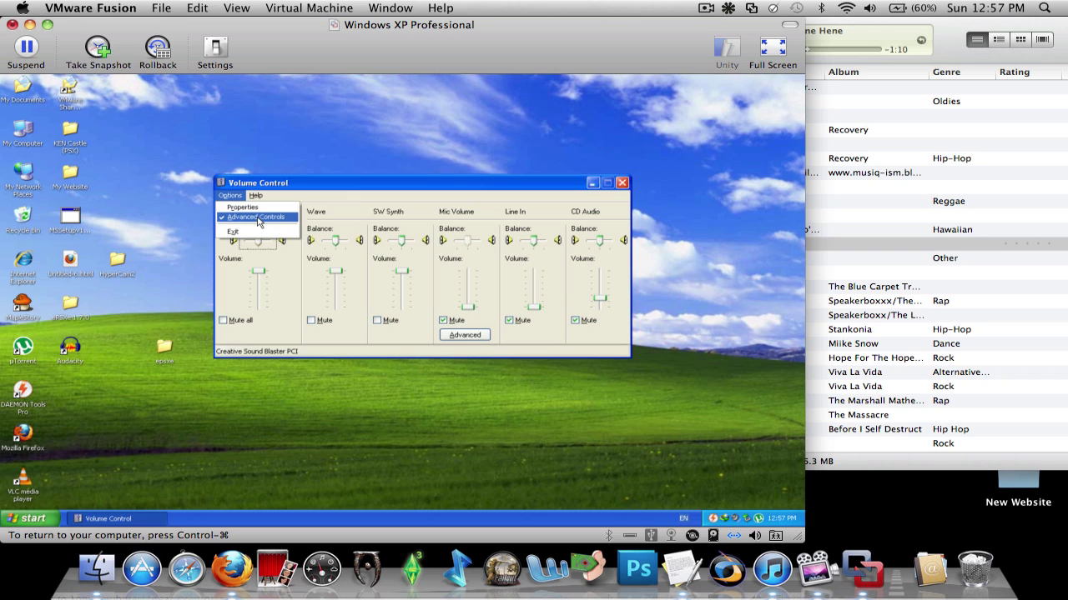
pyautogui.click(258, 207)
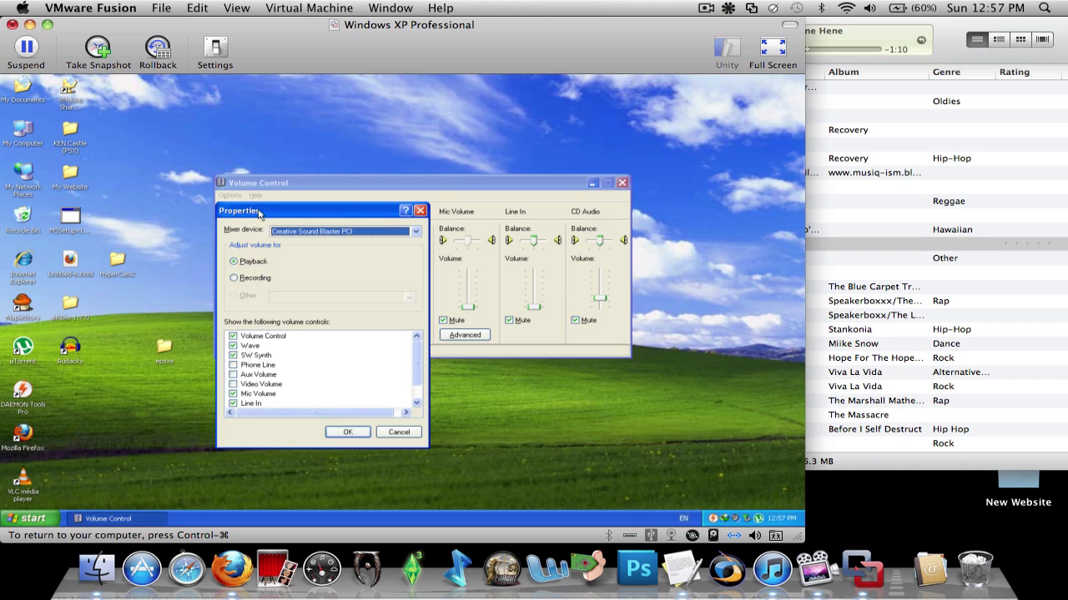
pyautogui.click(259, 280)
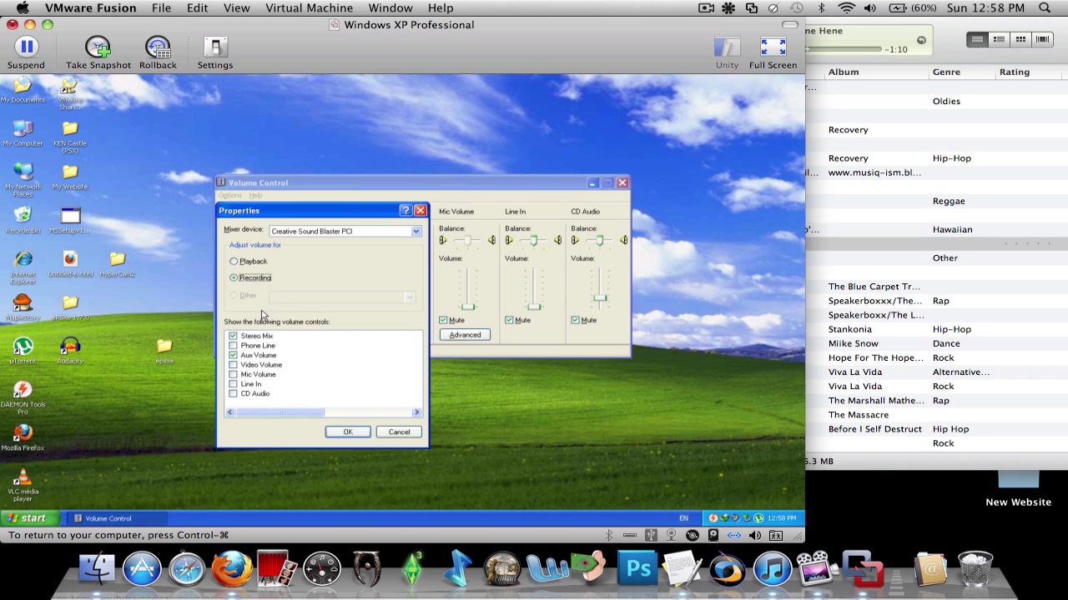
pyautogui.click(264, 359)
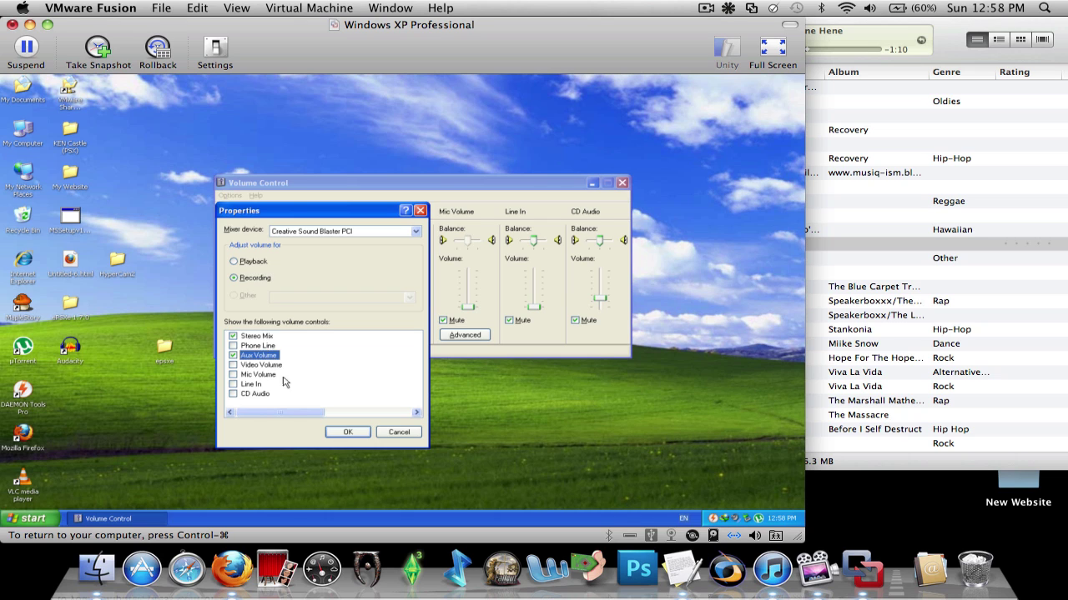
pyautogui.click(337, 431)
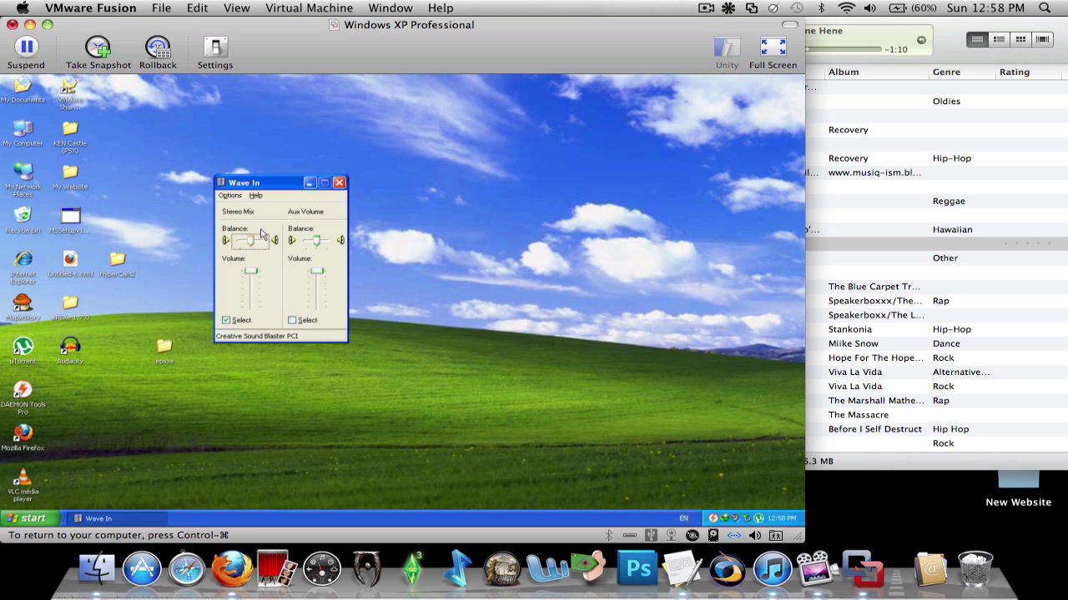
pyautogui.moveTo(261, 189); pyautogui.dragTo(270, 170)
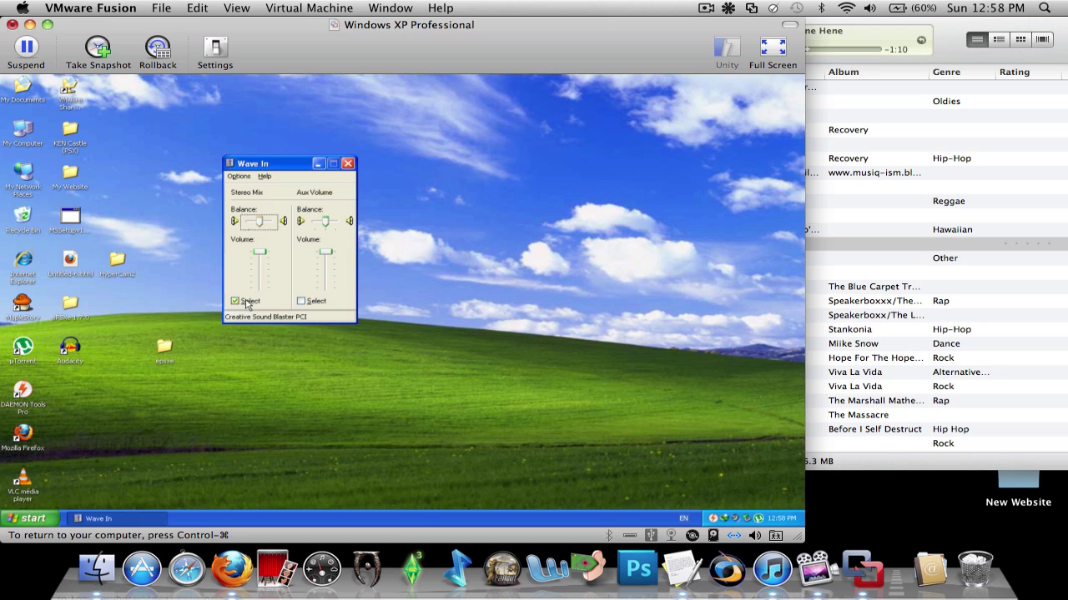
pyautogui.click(347, 164)
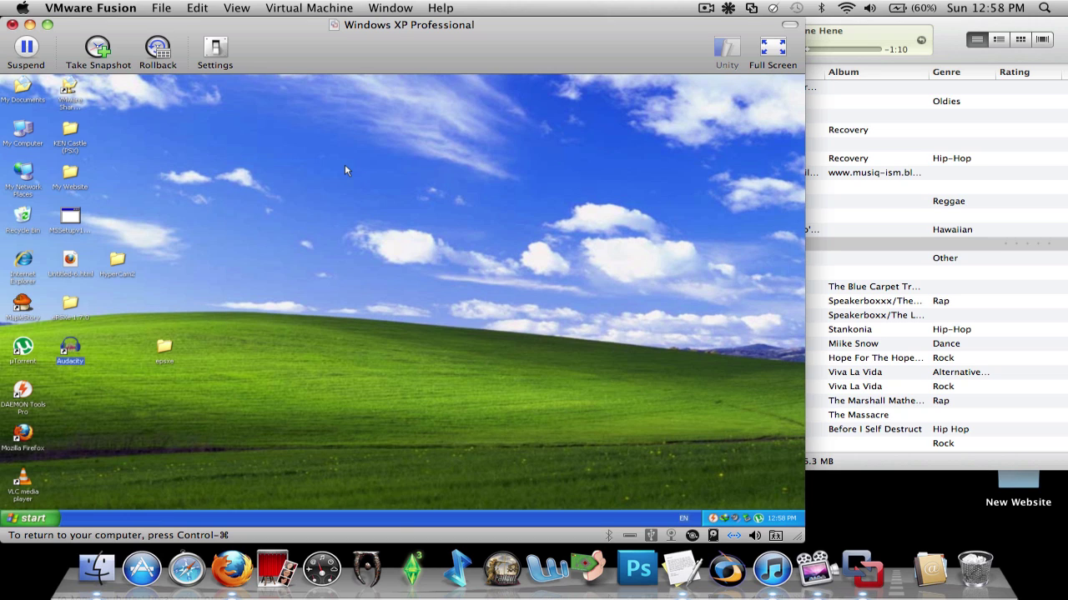
pyautogui.click(151, 377)
# - Launch HyperCam 2 from All Programs and move its window higher
pyautogui.click(29, 521)
pyautogui.click(46, 477)
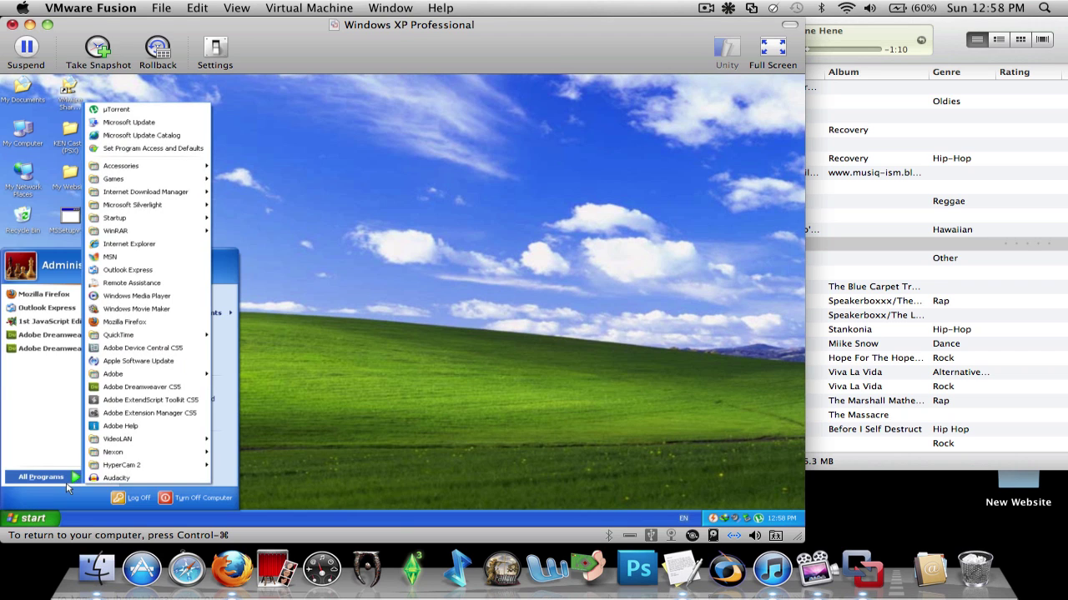
pyautogui.moveTo(173, 469)
pyautogui.click(242, 469)
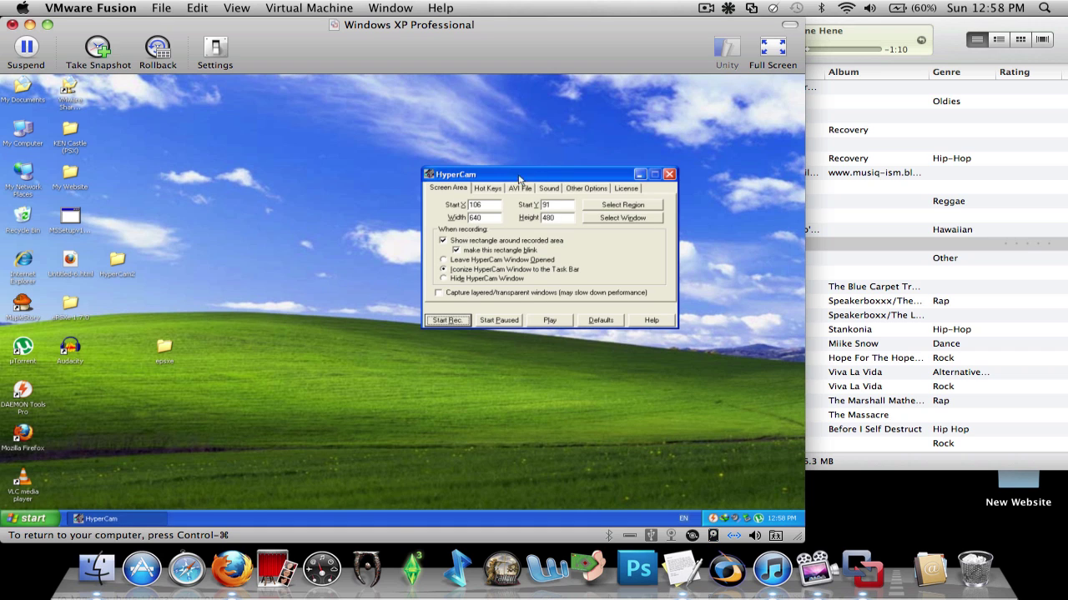
pyautogui.moveTo(518, 169); pyautogui.dragTo(513, 118)
# - Check the AVI File and Hot Keys tabs and set HyperCam sound to 44100 samples per second
pyautogui.click(510, 137)
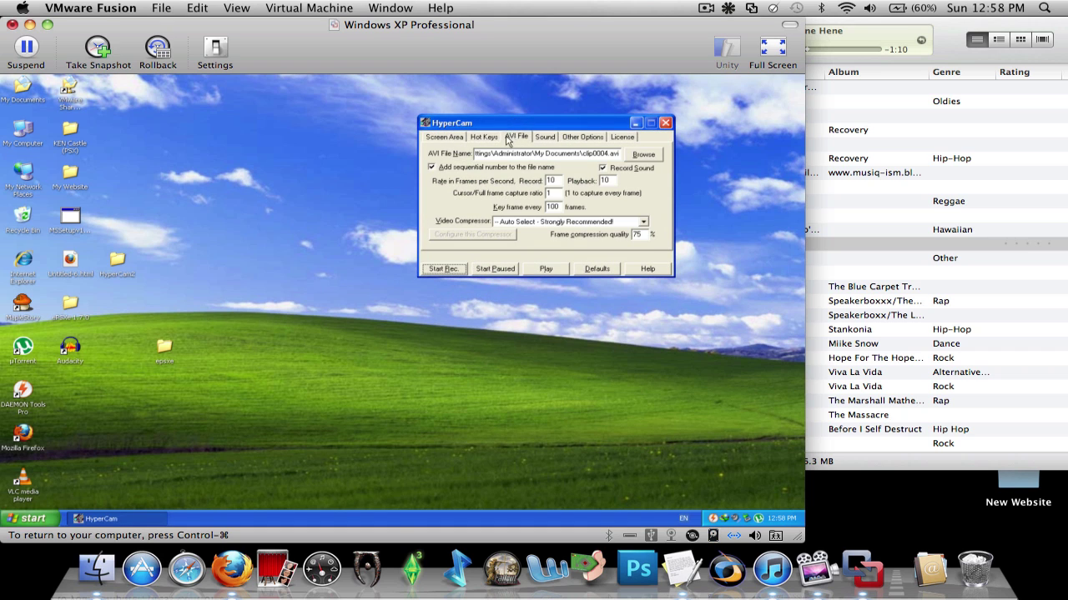
pyautogui.click(487, 138)
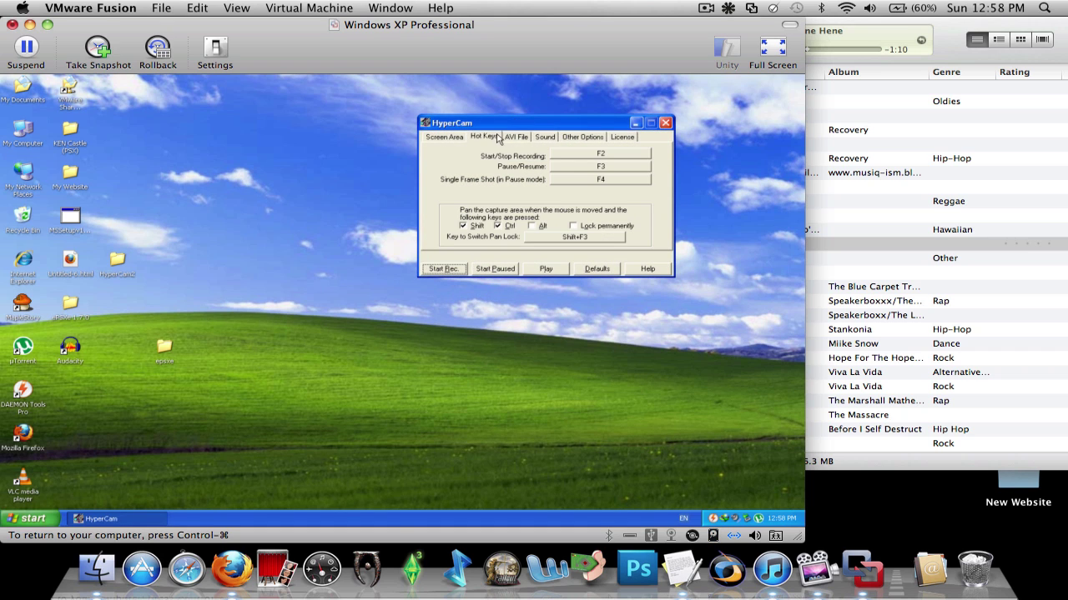
pyautogui.click(546, 138)
pyautogui.click(536, 222)
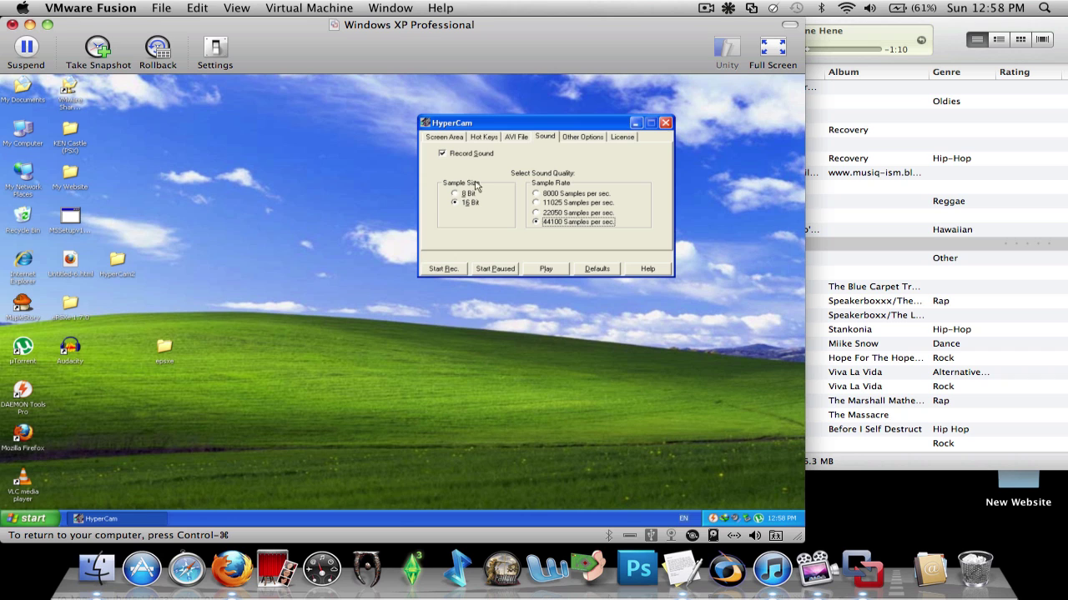
pyautogui.click(445, 138)
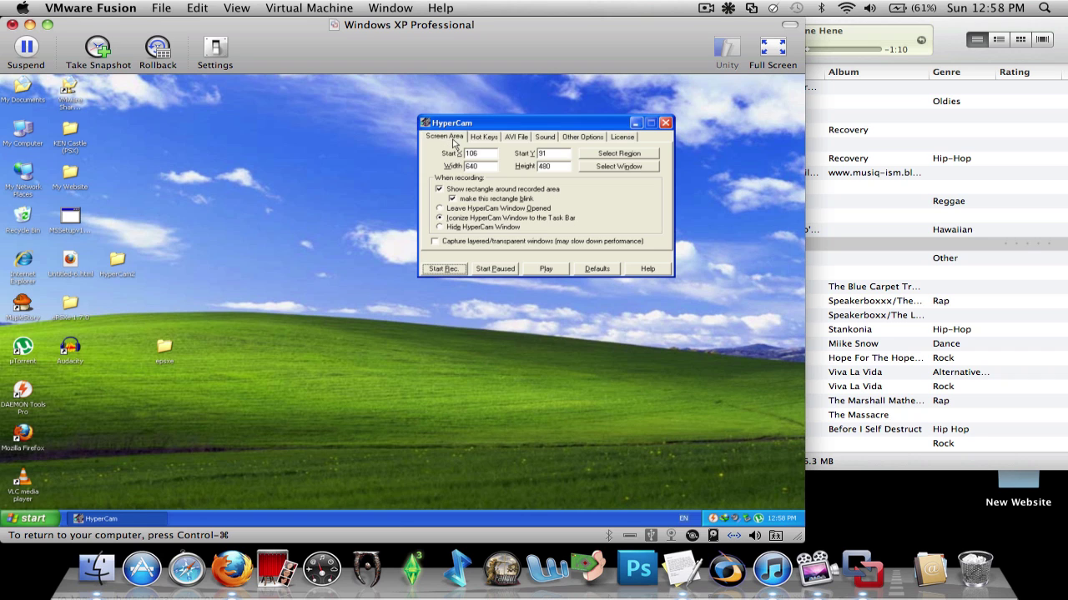
# - Start the HyperCam recording and load the Mr. Lonely Akon YouTube video in Firefox via 'mr lonel'
pyautogui.click(456, 274)
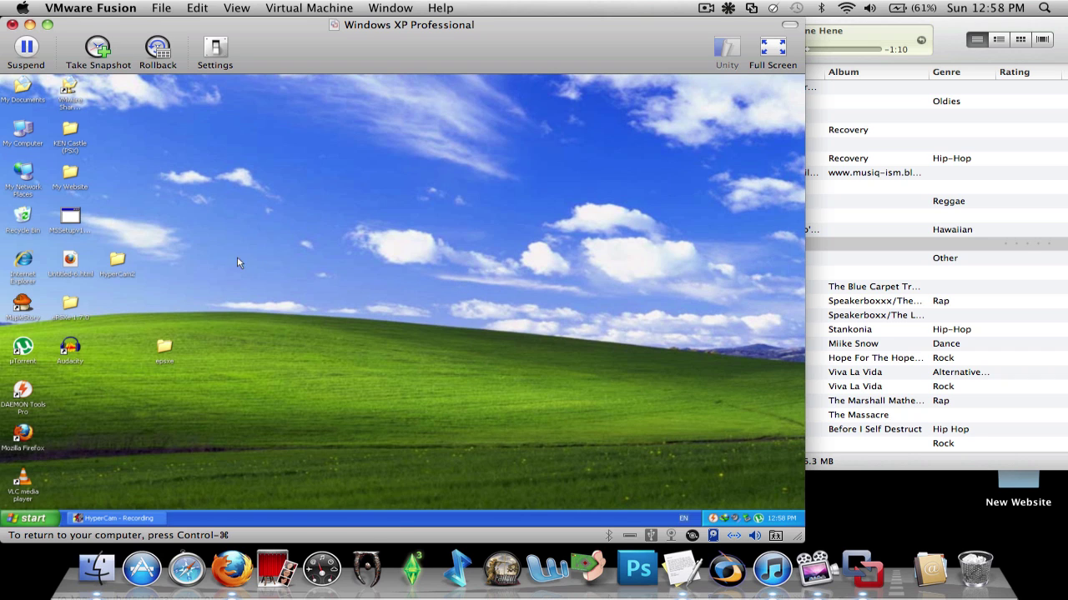
pyautogui.click(25, 519)
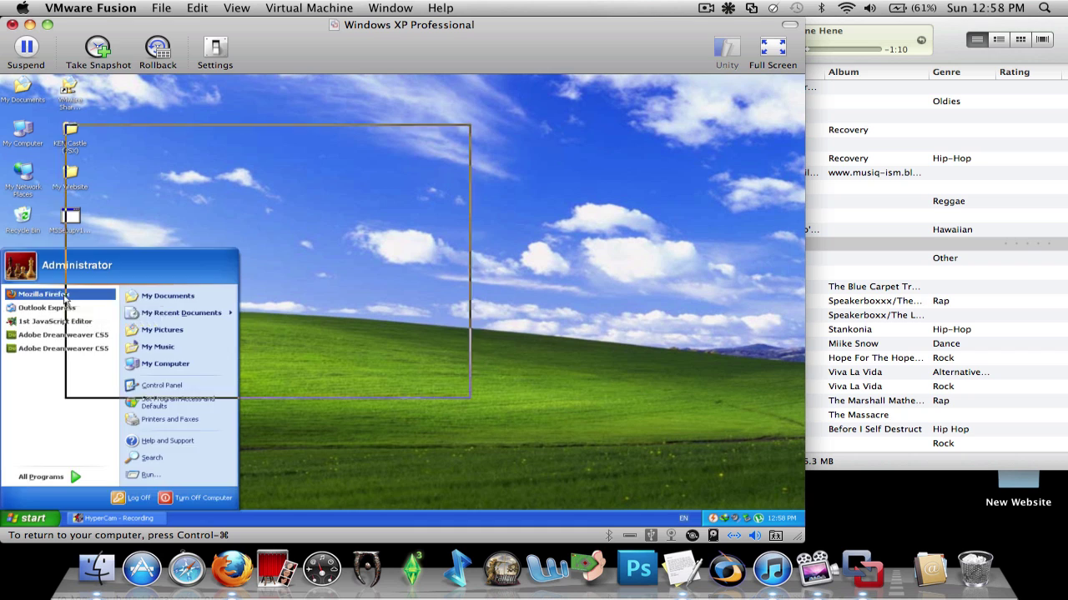
pyautogui.click(190, 213)
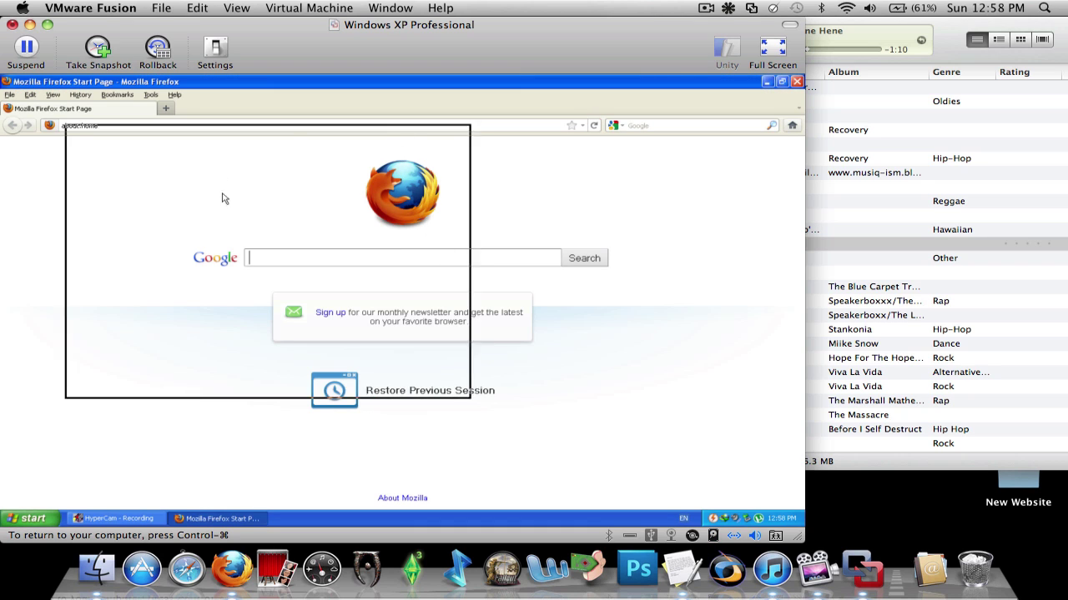
pyautogui.click(392, 126)
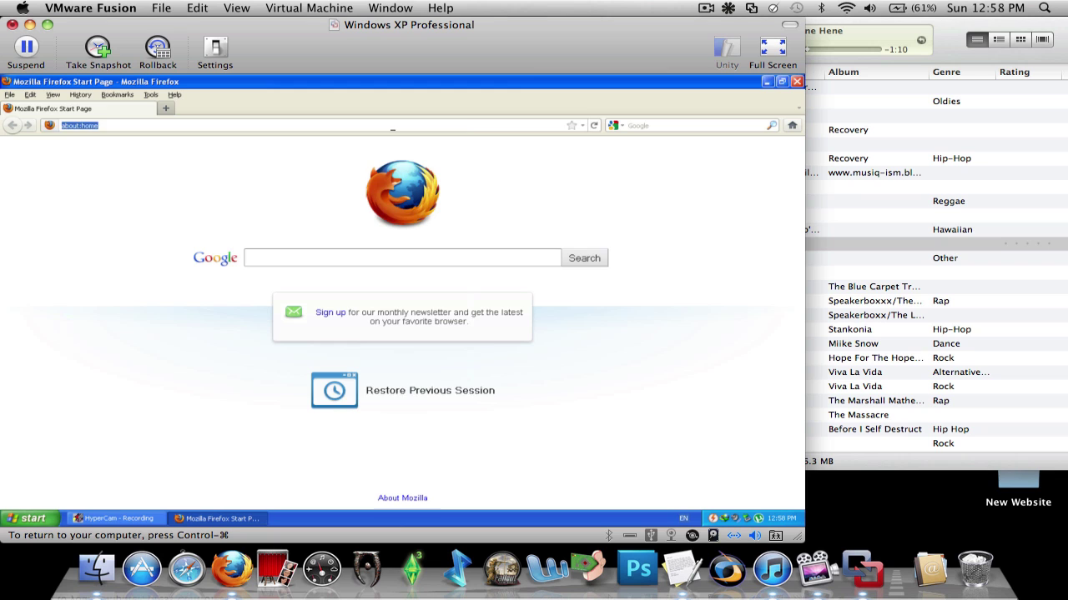
pyautogui.write('mr lonel')
pyautogui.press('Down')
pyautogui.press('Return')
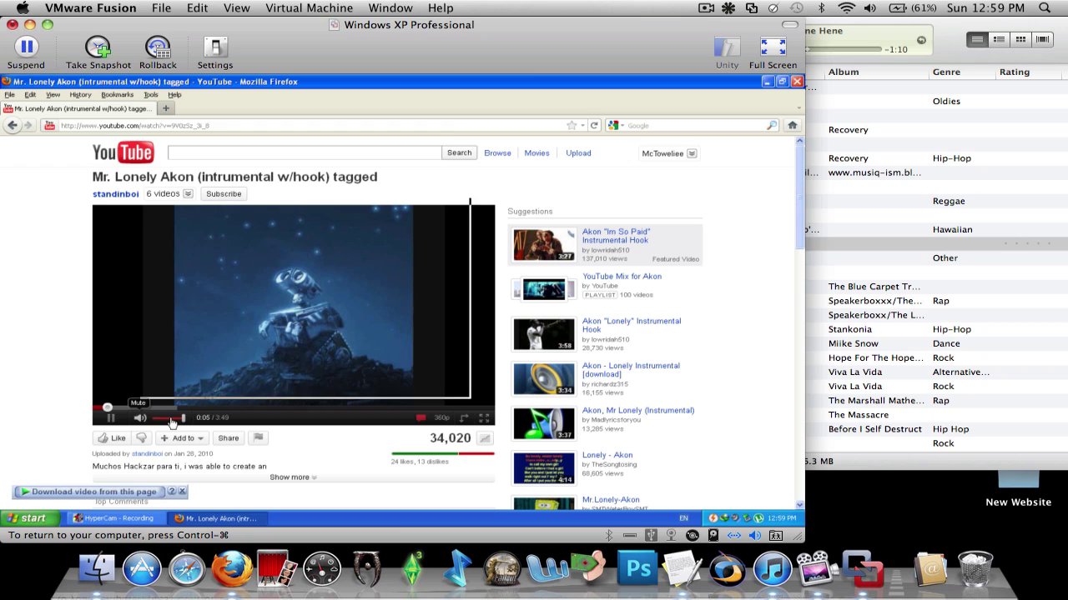
# - Adjust the Mac volume while the video plays, then pause it at 0:15
pyautogui.press('XF86AudioRaiseVolume')
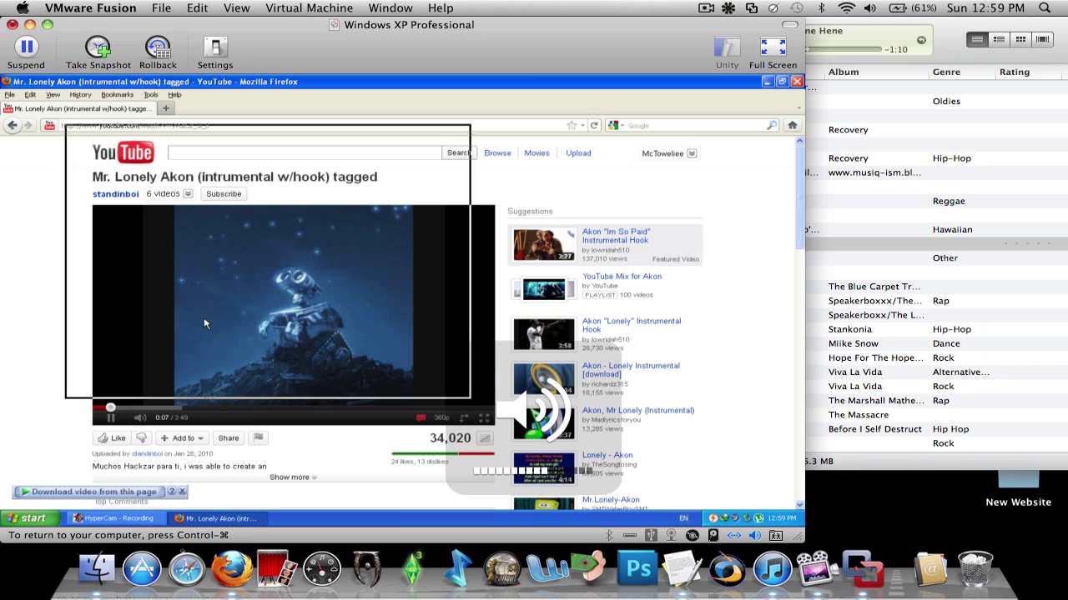
pyautogui.press('XF86AudioRaiseVolume')
pyautogui.press('XF86AudioLowerVolume')
pyautogui.press('XF86AudioLowerVolume')
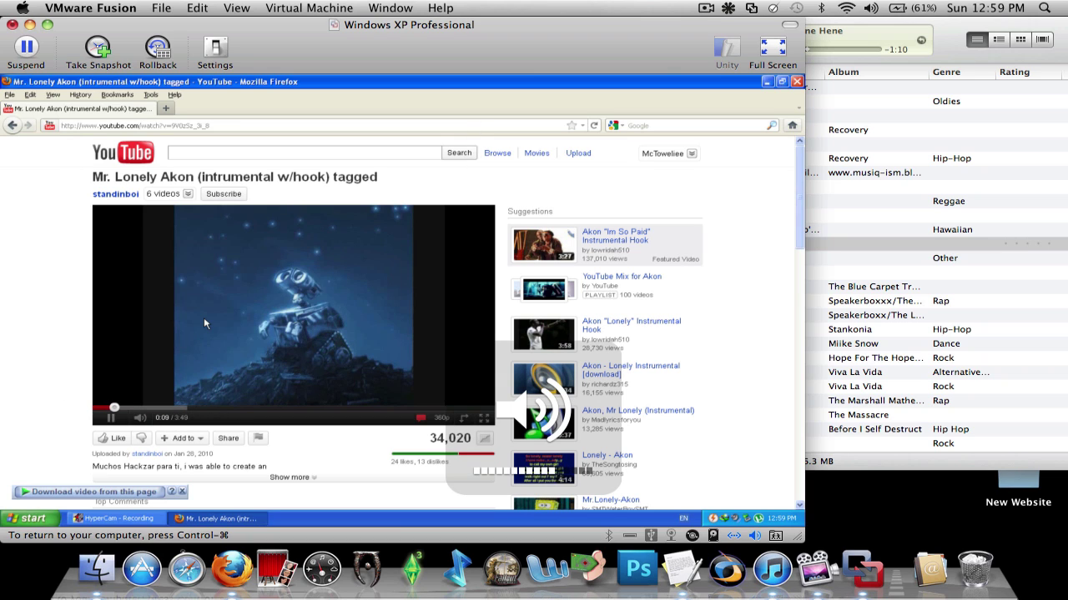
pyautogui.press('XF86AudioLowerVolume')
pyautogui.press('XF86AudioLowerVolume')
pyautogui.press('XF86AudioLowerVolume')
pyautogui.press('XF86AudioLowerVolume')
pyautogui.press('XF86AudioLowerVolume')
pyautogui.press('XF86AudioRaiseVolume')
pyautogui.press('XF86AudioRaiseVolume')
pyautogui.press('XF86AudioRaiseVolume')
pyautogui.press('XF86AudioLowerVolume')
pyautogui.press('XF86AudioLowerVolume')
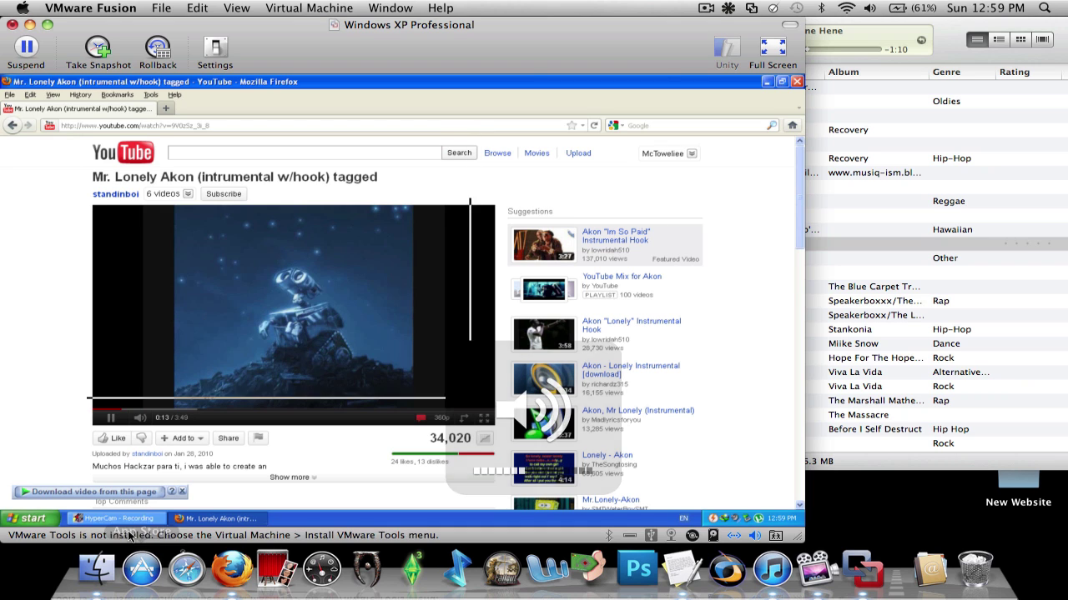
pyautogui.click(146, 338)
# - Stop the HyperCam recording and play back clip0006.avi
pyautogui.click(112, 518)
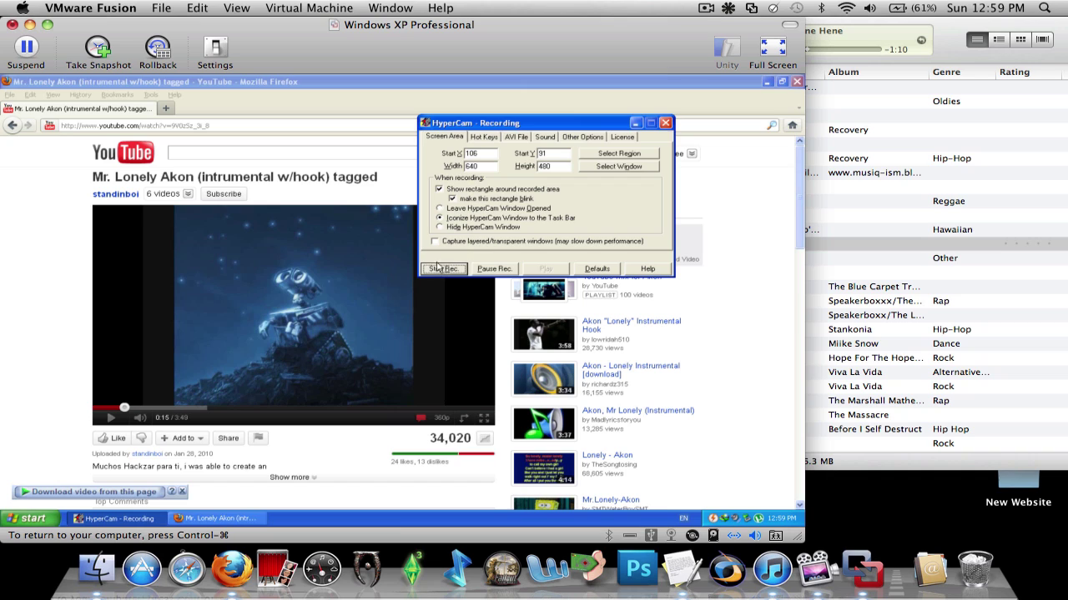
pyautogui.click(439, 268)
pyautogui.click(545, 268)
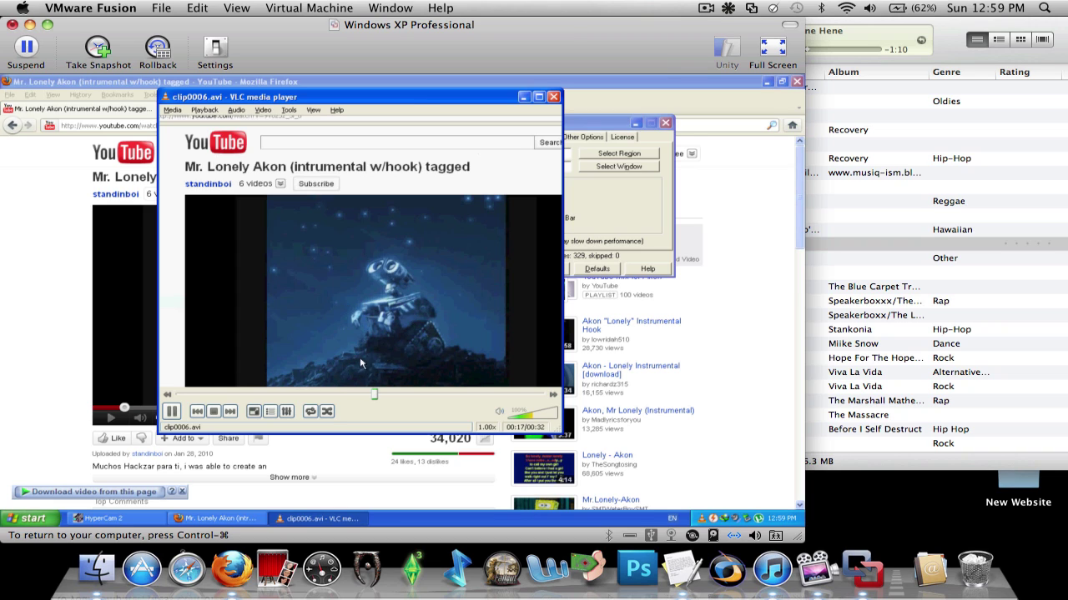
# - Skim through clip0006.avi in VLC, close it, and reposition the HyperCam window
pyautogui.click(416, 395)
pyautogui.click(500, 396)
pyautogui.click(171, 411)
pyautogui.click(553, 98)
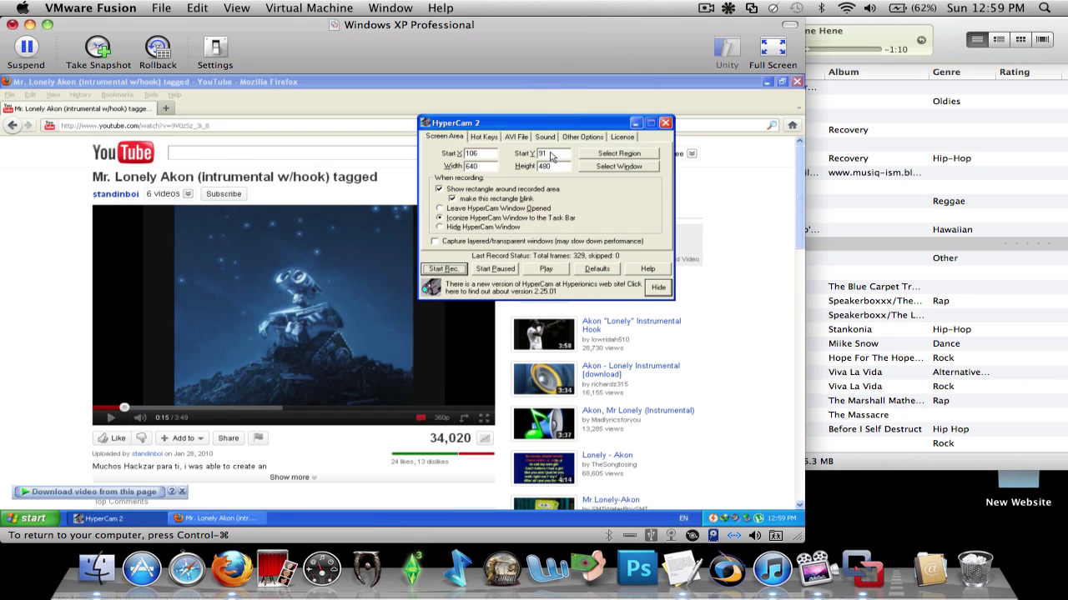
pyautogui.moveTo(554, 126); pyautogui.dragTo(459, 115)
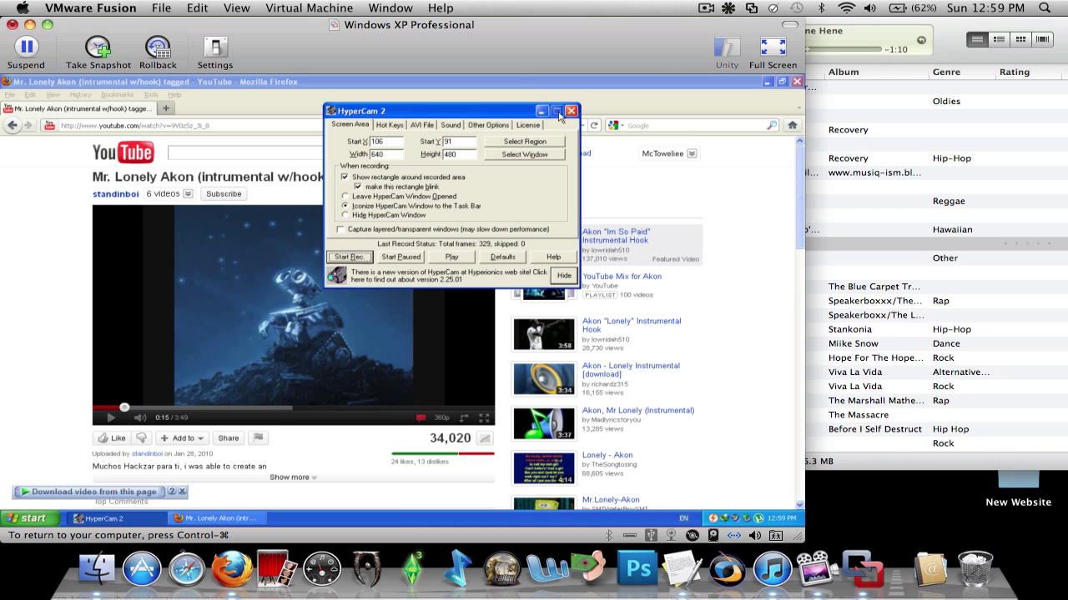
pyautogui.moveTo(489, 115); pyautogui.dragTo(482, 125)
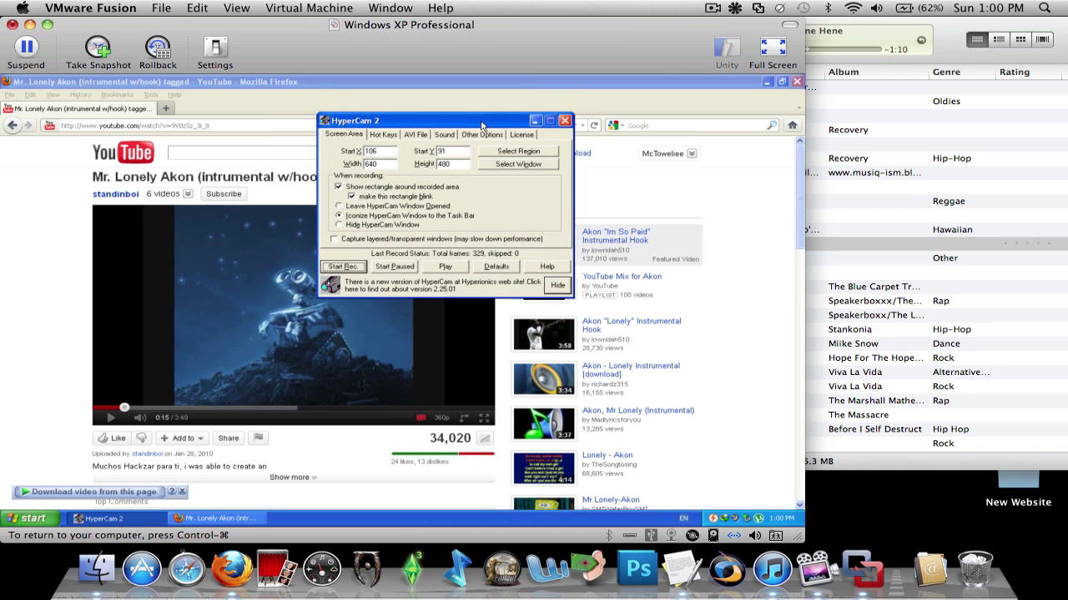
# - Close HyperCam and minimize Firefox to reveal the Windows XP desktop
pyautogui.click(565, 122)
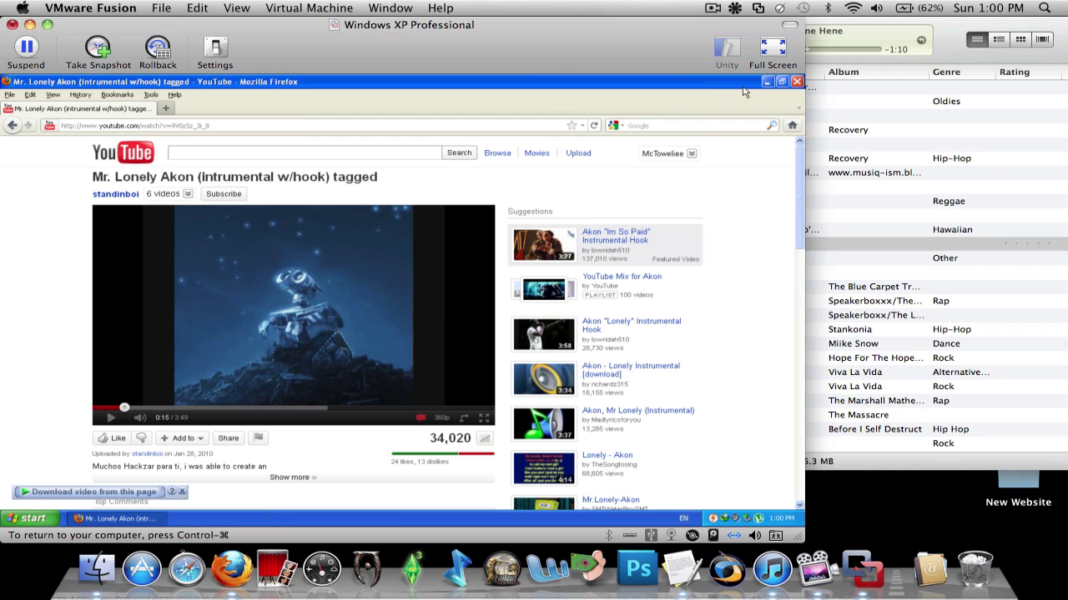
pyautogui.click(765, 83)
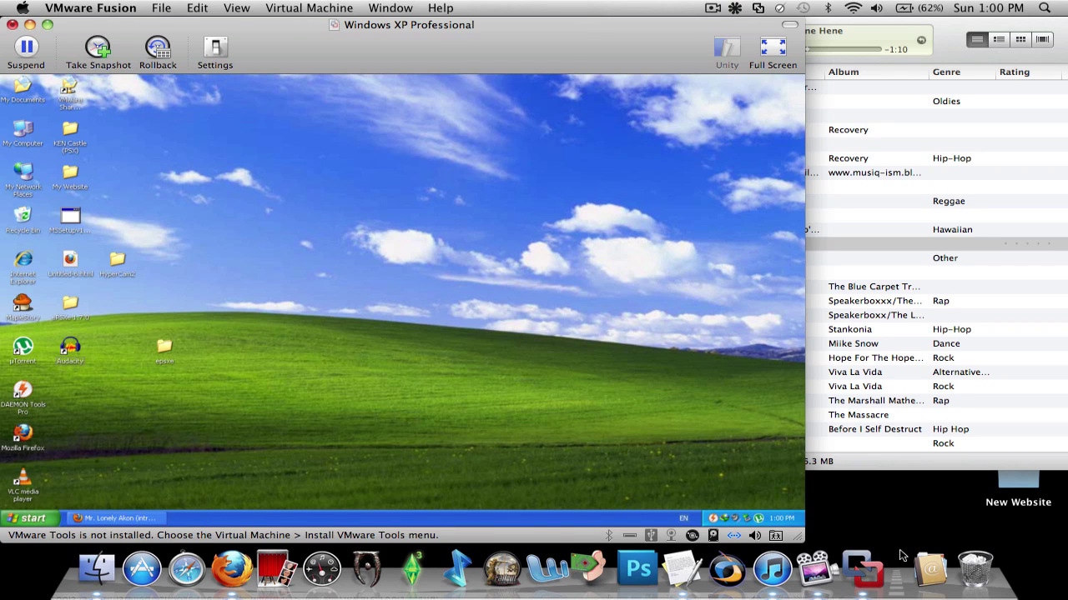
pyautogui.click(870, 488)
pyautogui.click(567, 376)
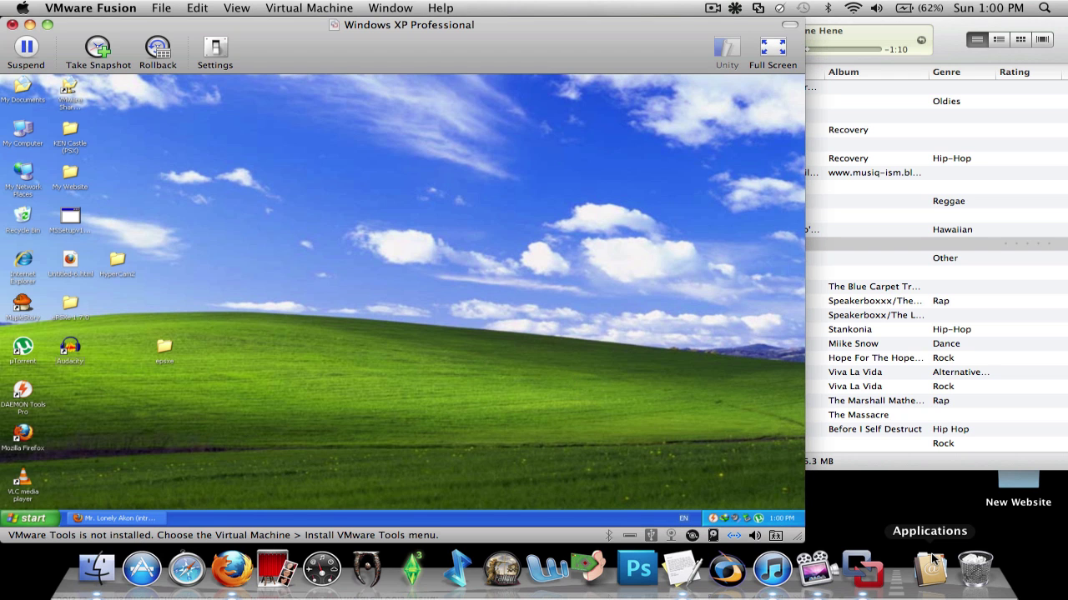
pyautogui.click(910, 503)
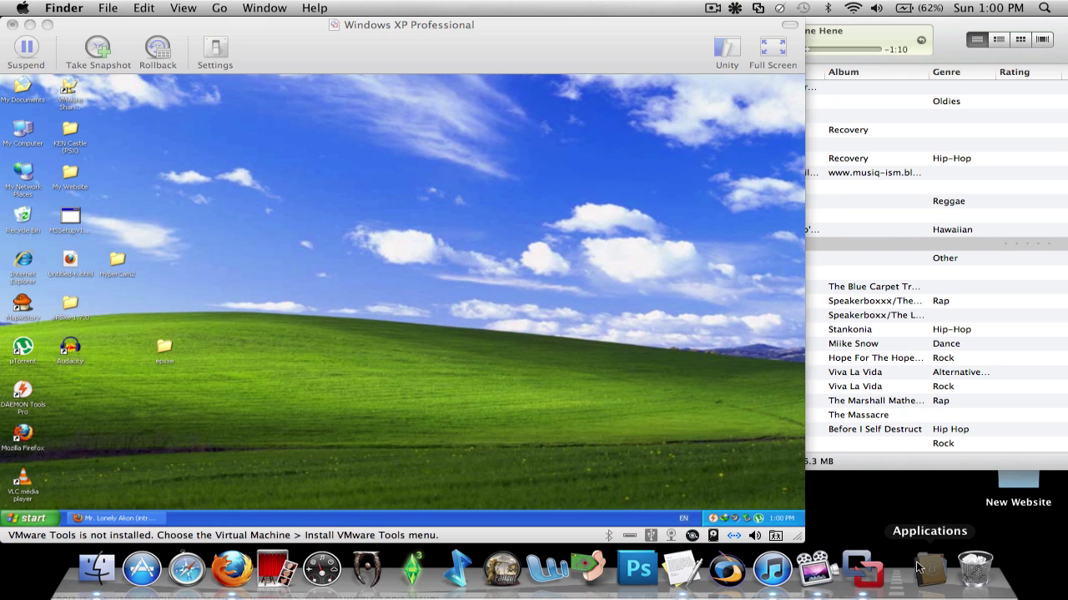
# - Browse the Dock's Applications stack, then return to VMware Fusion
pyautogui.click(917, 568)
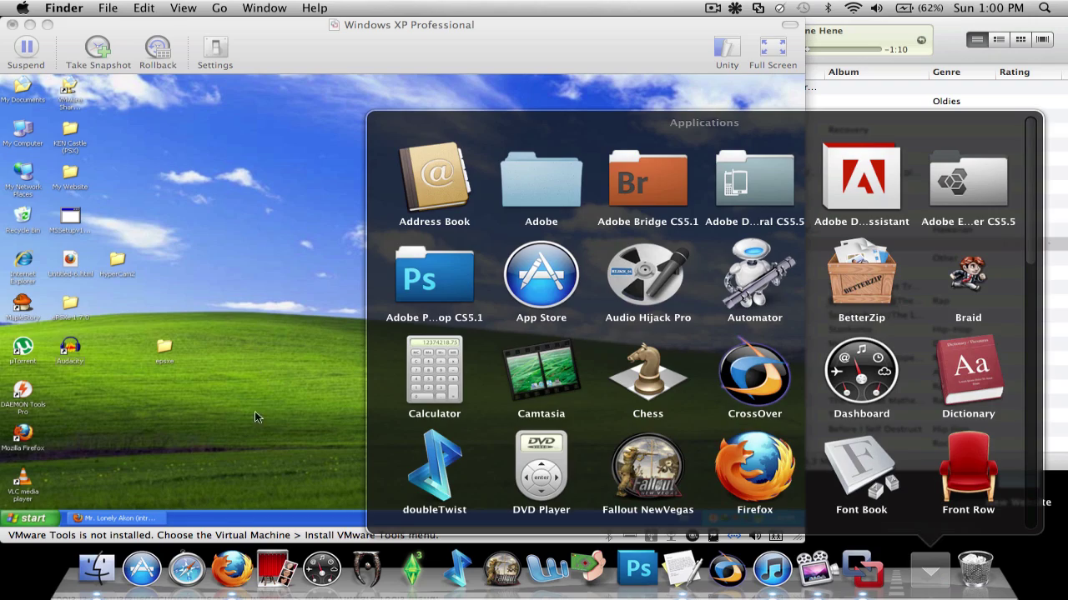
pyautogui.scroll(-10, 805, 432)
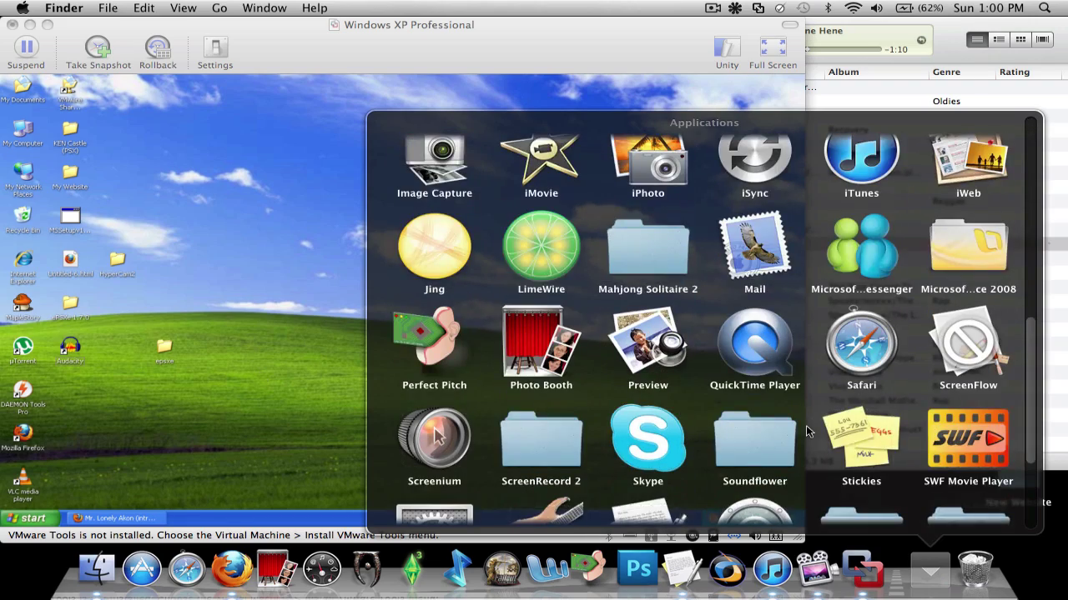
pyautogui.scroll(-4, 805, 432)
pyautogui.scroll(14, 806, 431)
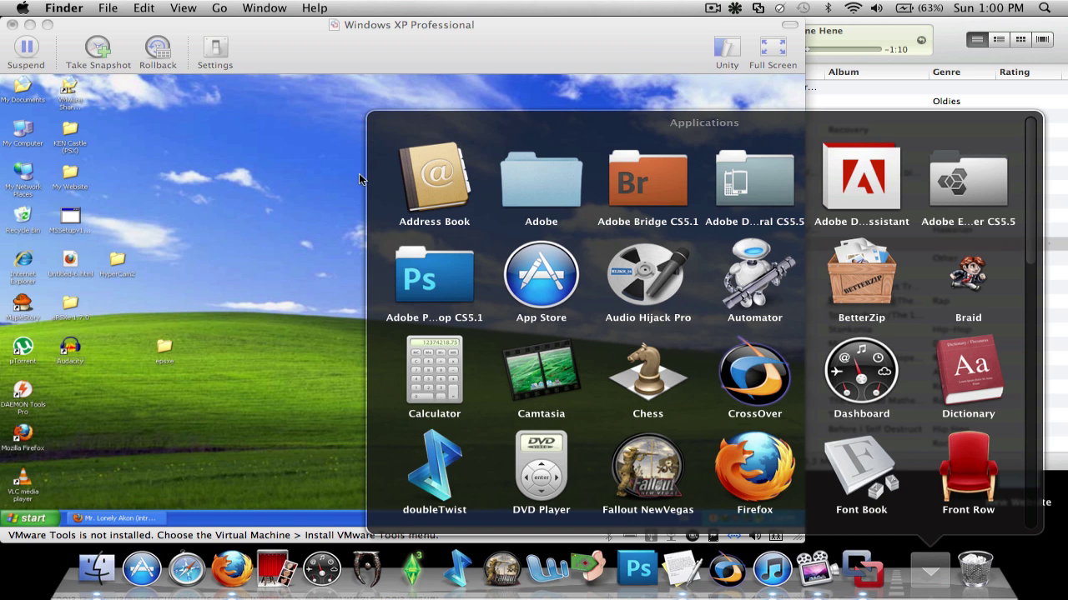
pyautogui.click(293, 261)
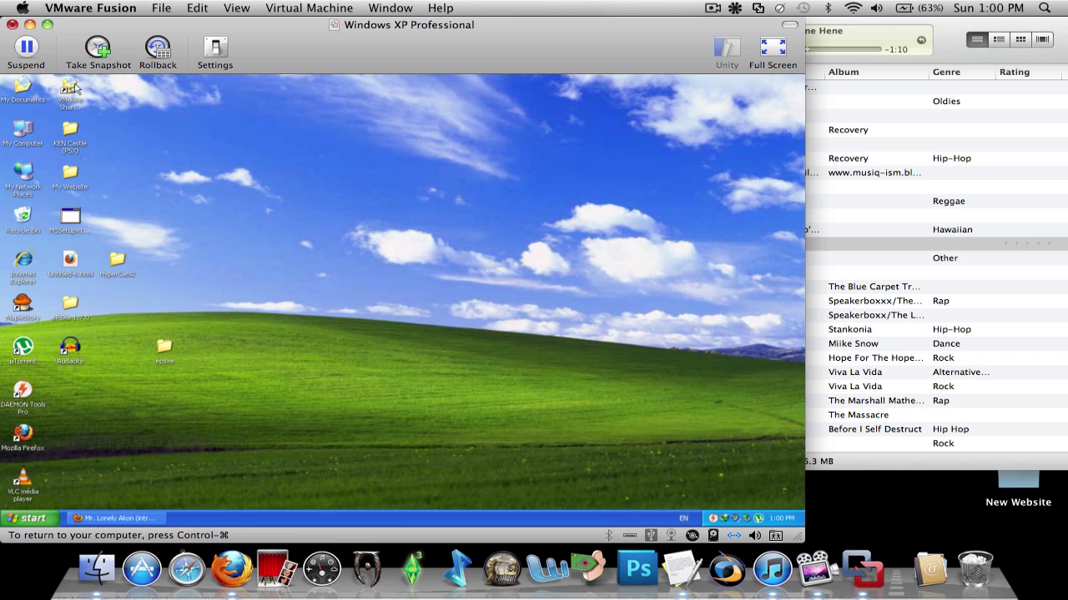
# - Suspend the Windows XP VM in VMware Fusion, then open and close the Applications stack
pyautogui.click(26, 48)
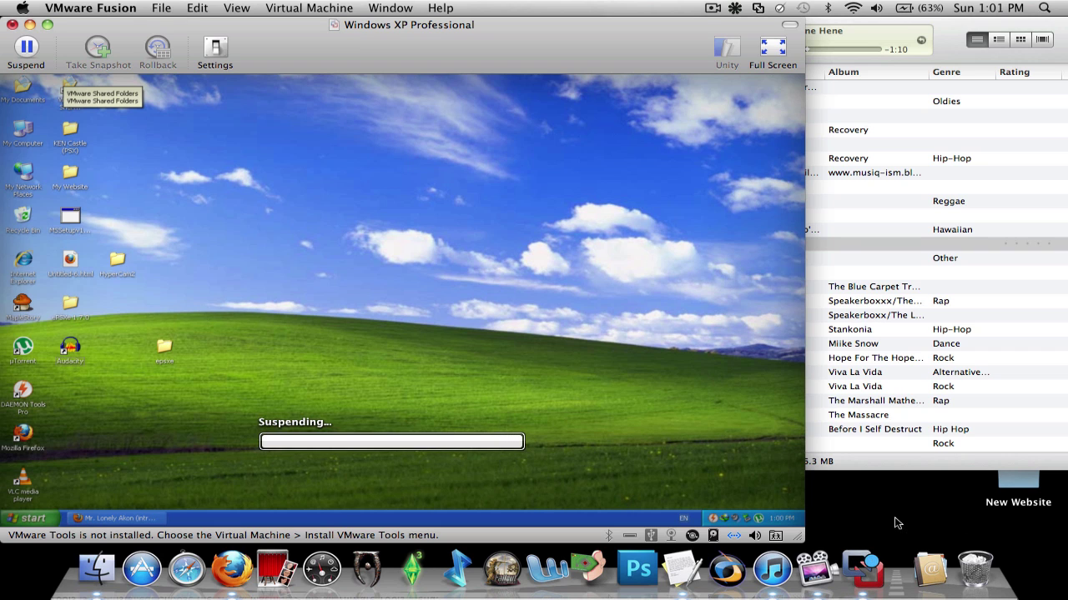
pyautogui.click(904, 488)
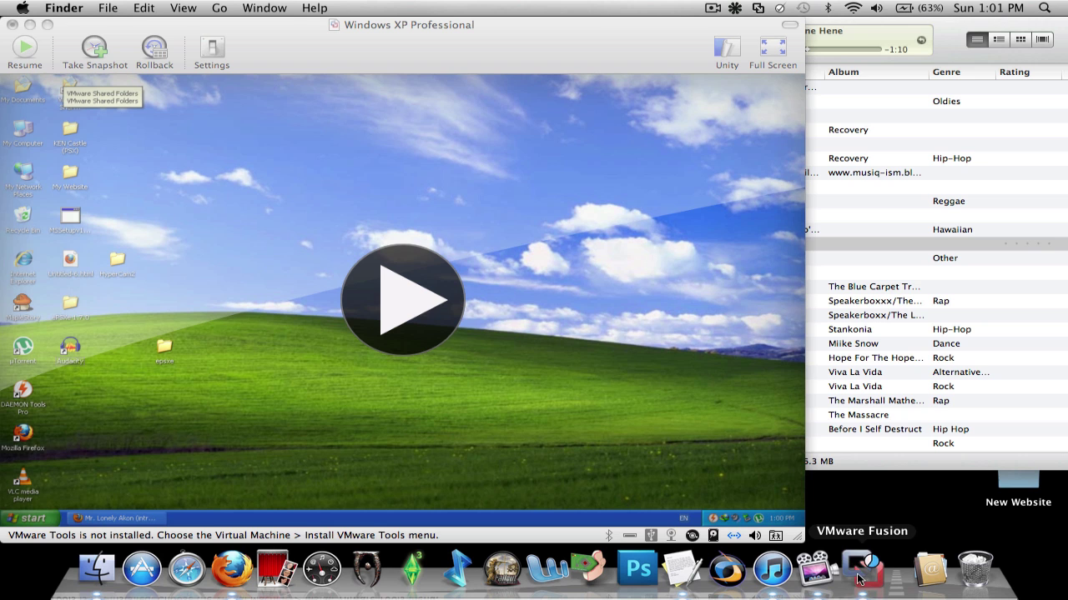
pyautogui.click(928, 567)
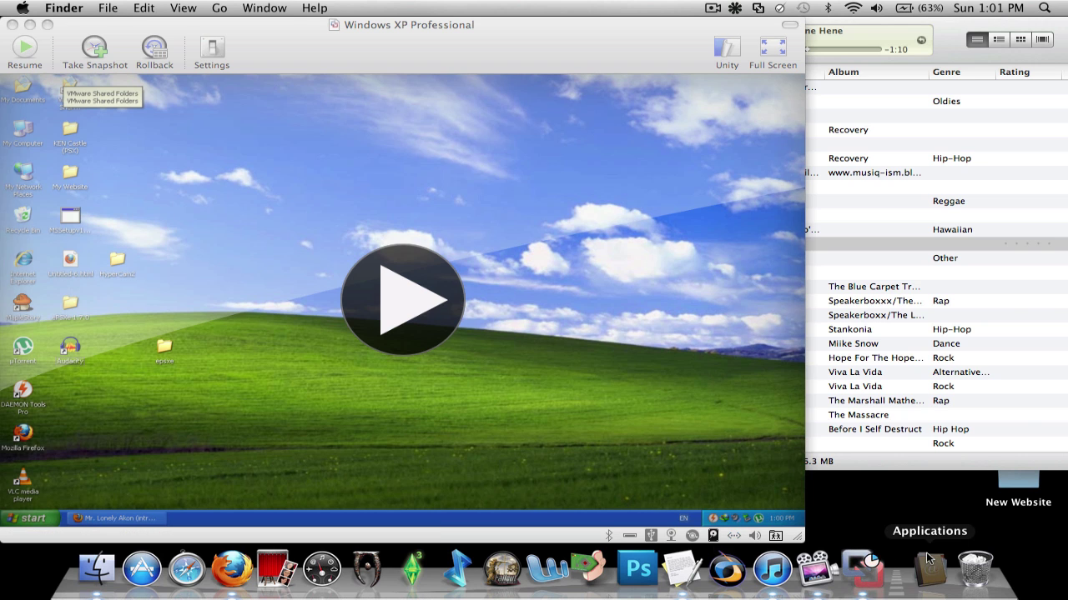
pyautogui.click(929, 567)
# - Bring iTunes to the front and close its music library window
pyautogui.click(804, 231)
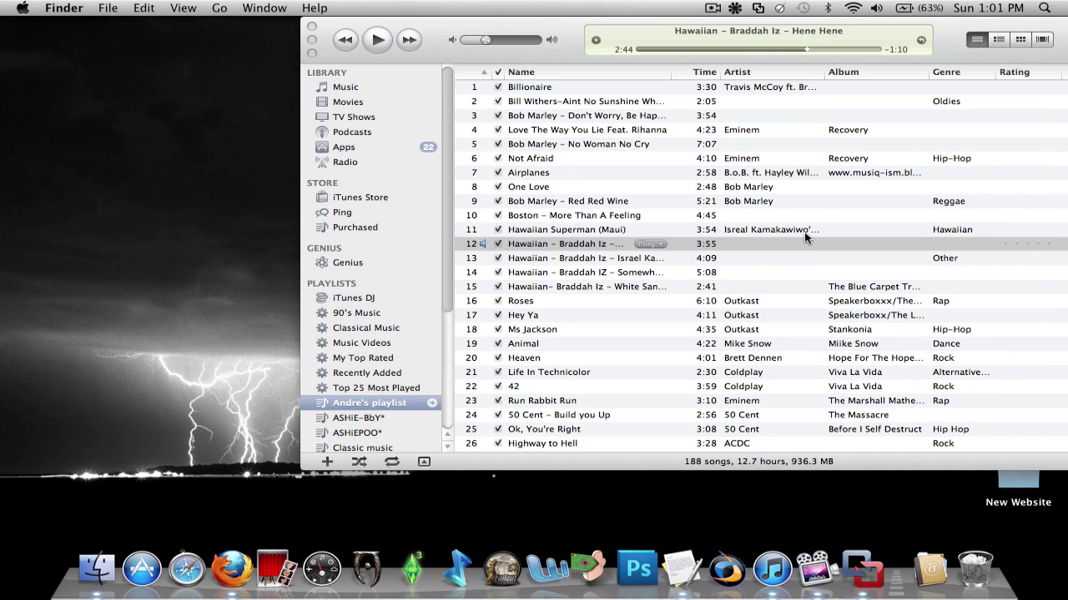
pyautogui.click(326, 31)
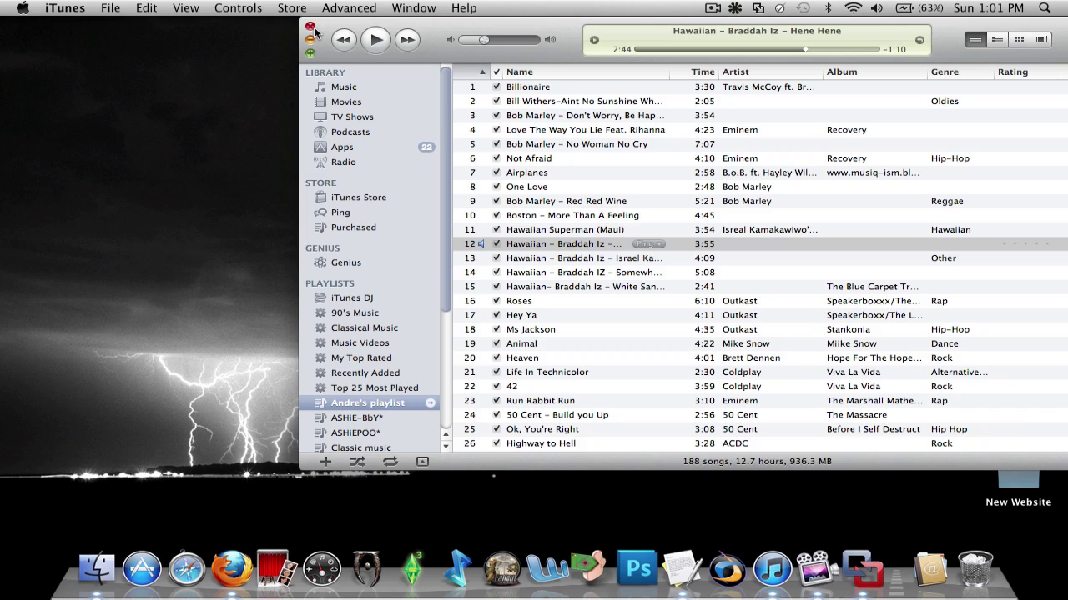
pyautogui.click(312, 26)
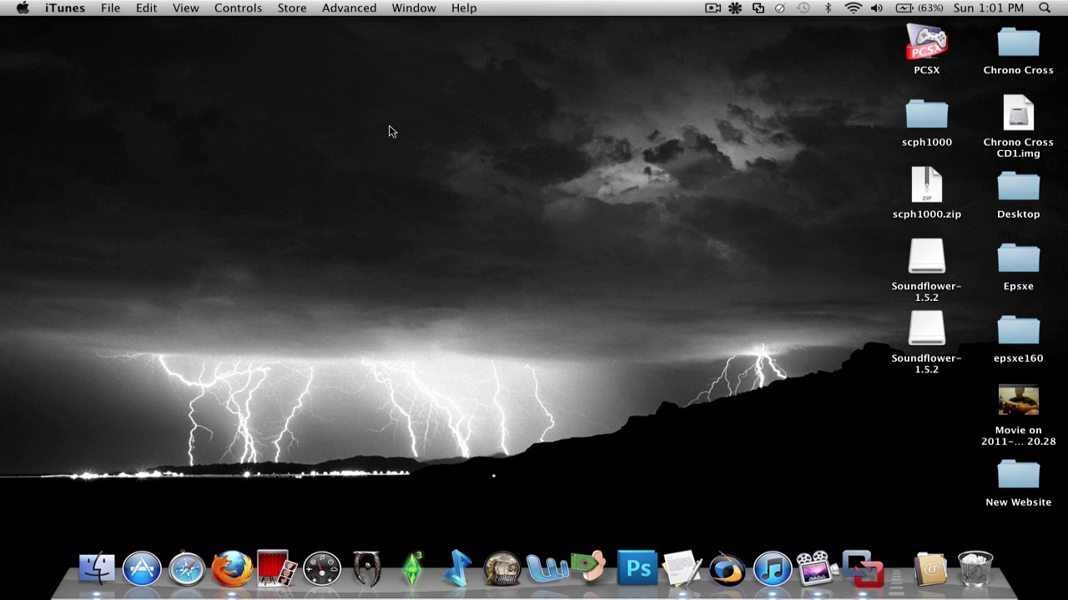